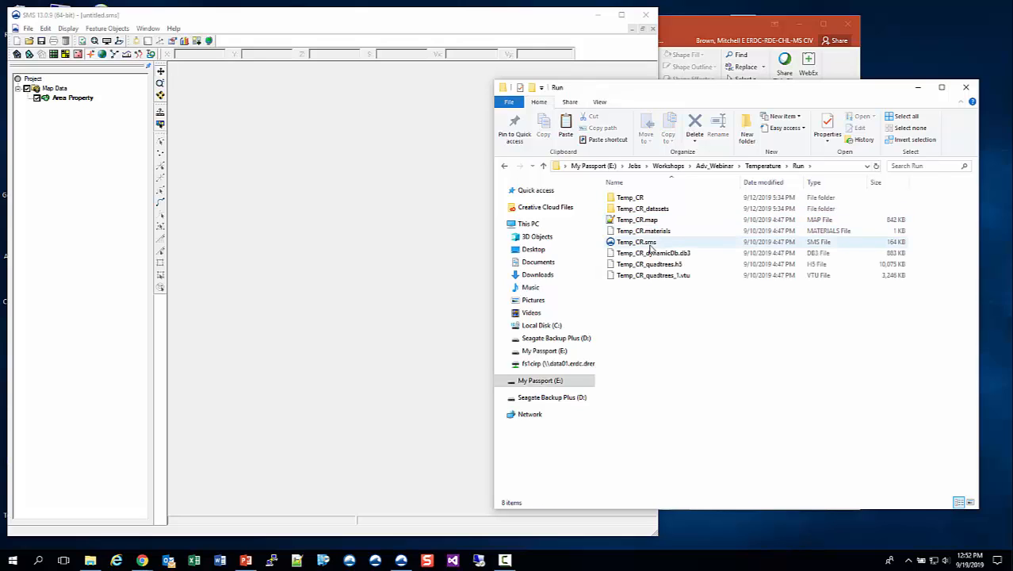
# - Load the Temp_CR.sms project from the Temperature Run folder into SMS
pyautogui.moveTo(650, 245); pyautogui.dragTo(347, 243)
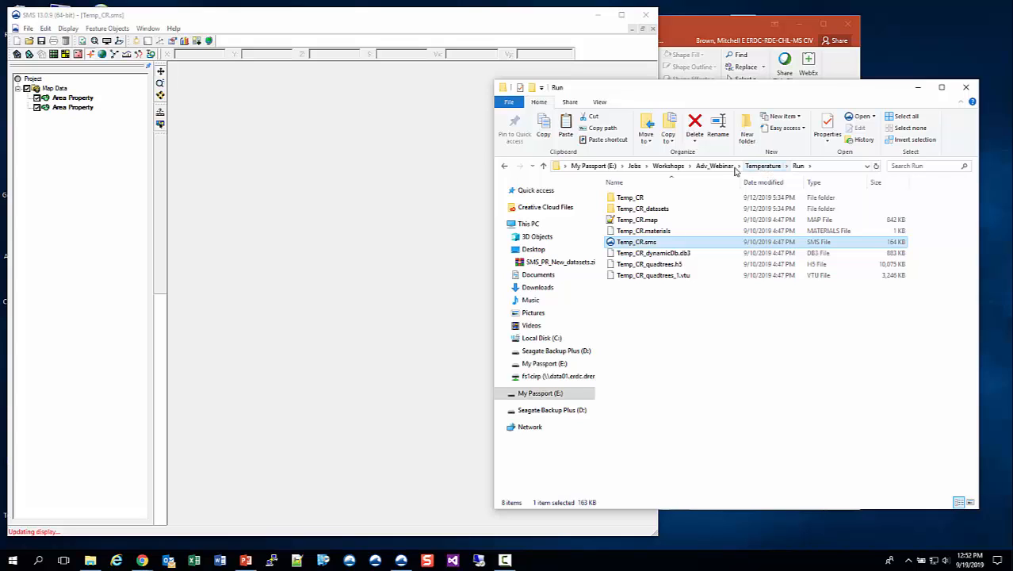
# - Examine the contents of fort.41 and fort.51.xys in the Data folder of Adv_Webinar's Temperature workshop, closing each file after reading
pyautogui.click(717, 166)
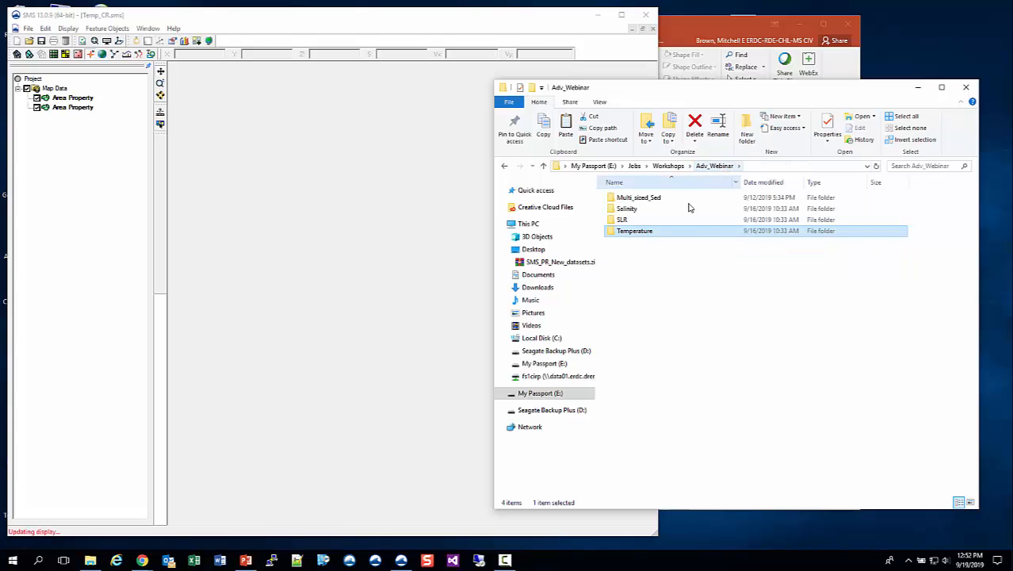
pyautogui.doubleClick(635, 232)
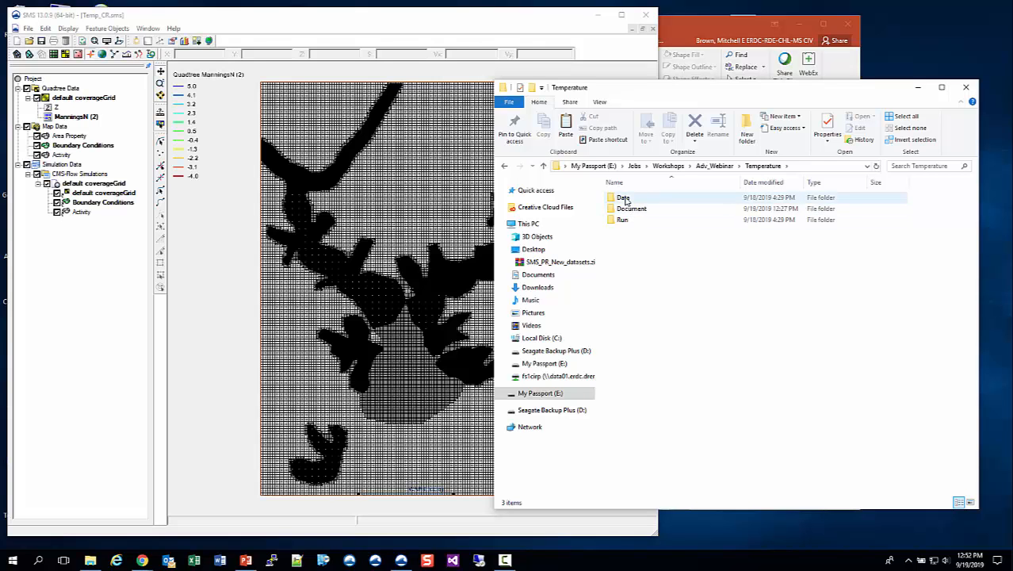
pyautogui.doubleClick(625, 199)
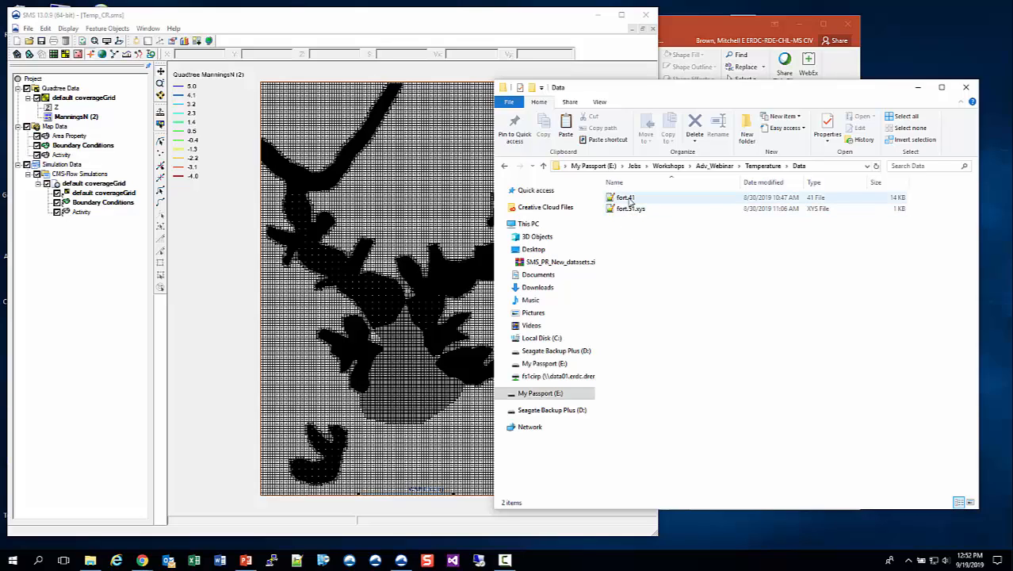
pyautogui.doubleClick(628, 198)
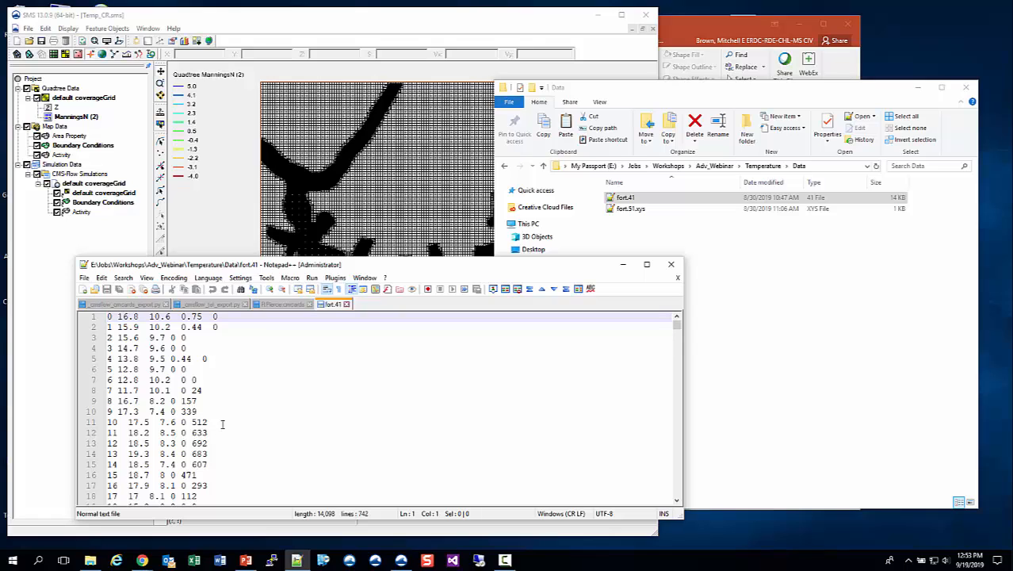
pyautogui.click(672, 265)
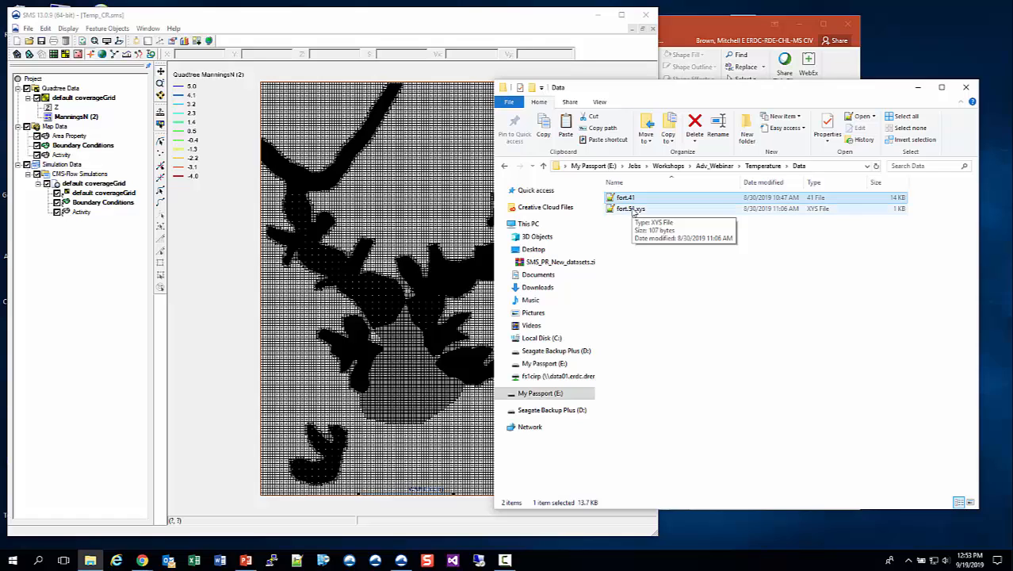
pyautogui.doubleClick(632, 209)
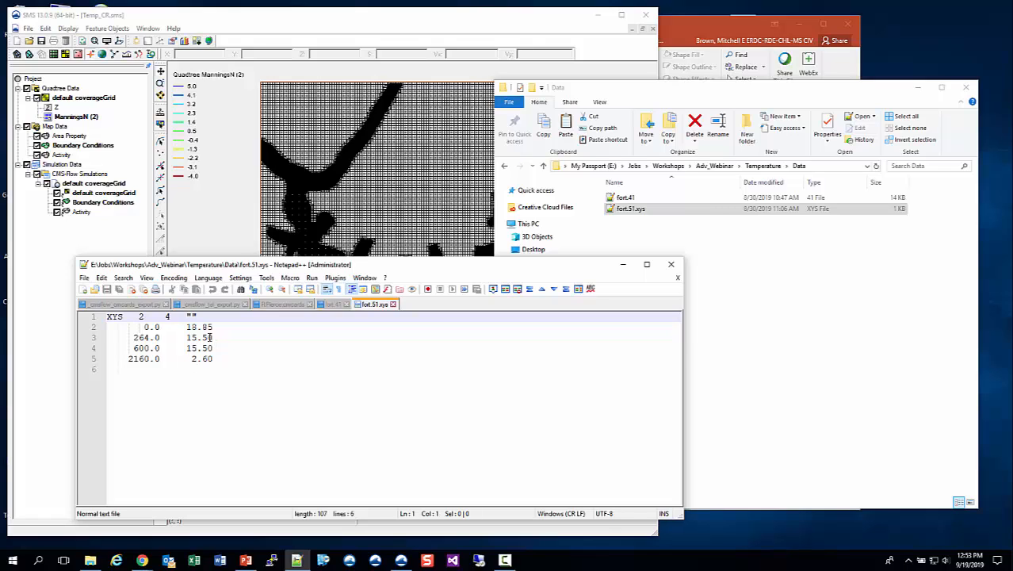
pyautogui.click(673, 265)
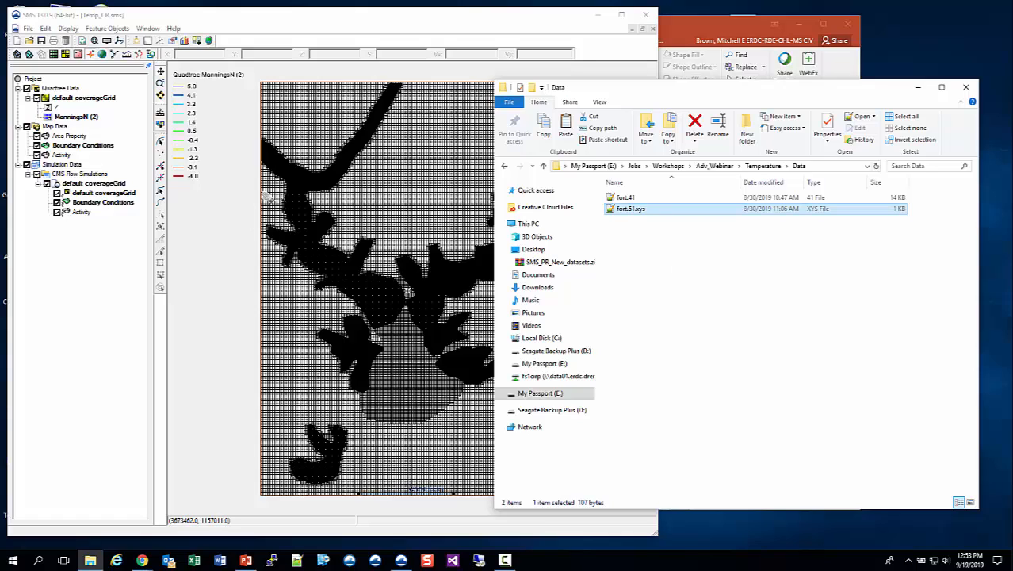
# - Review the salinity and temperature settings in SMS for the default coverageGrid simulation's model control, keeping Constant Water Temperature as the initial condition
pyautogui.click(421, 24)
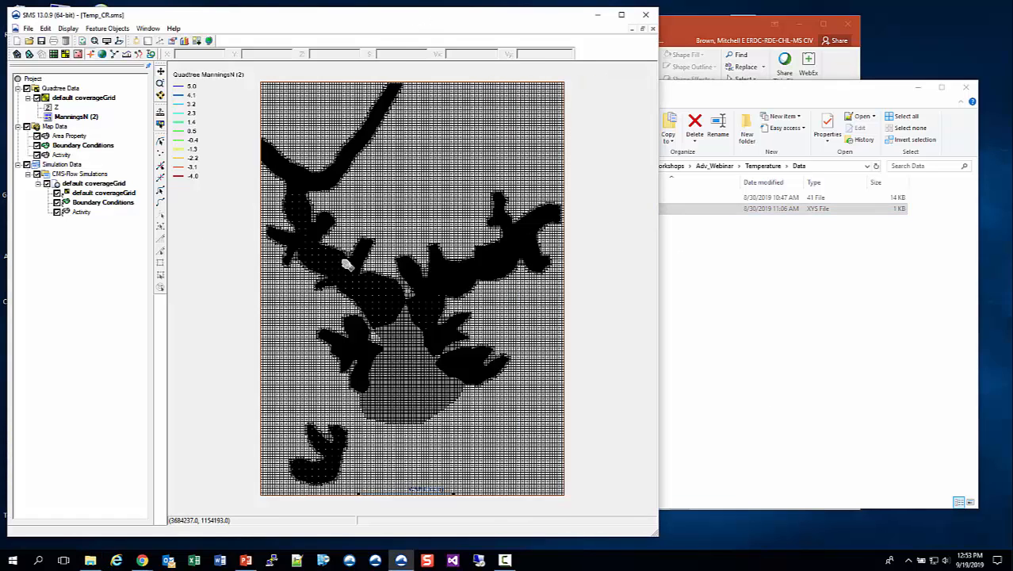
pyautogui.rightClick(101, 187)
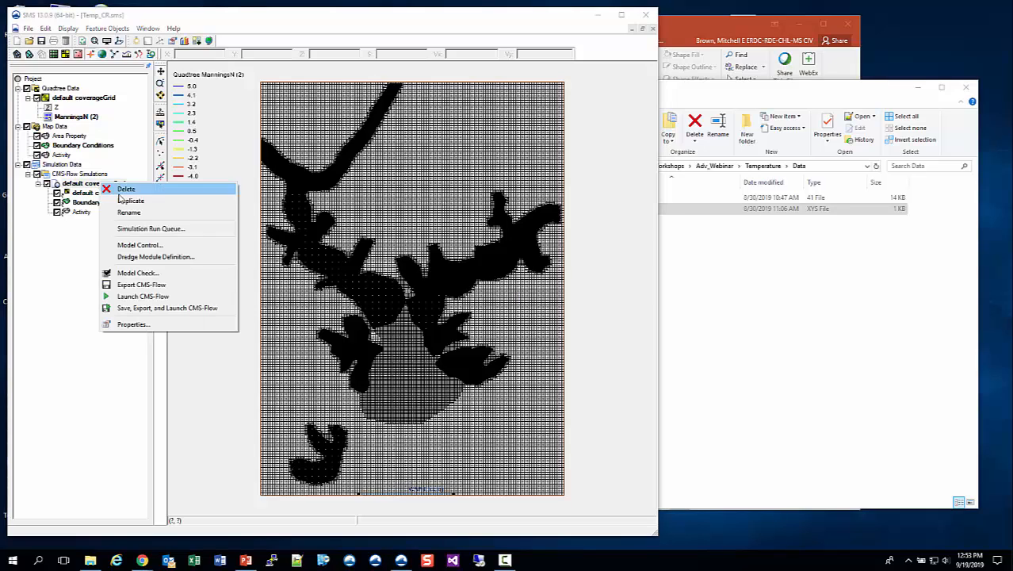
pyautogui.click(150, 246)
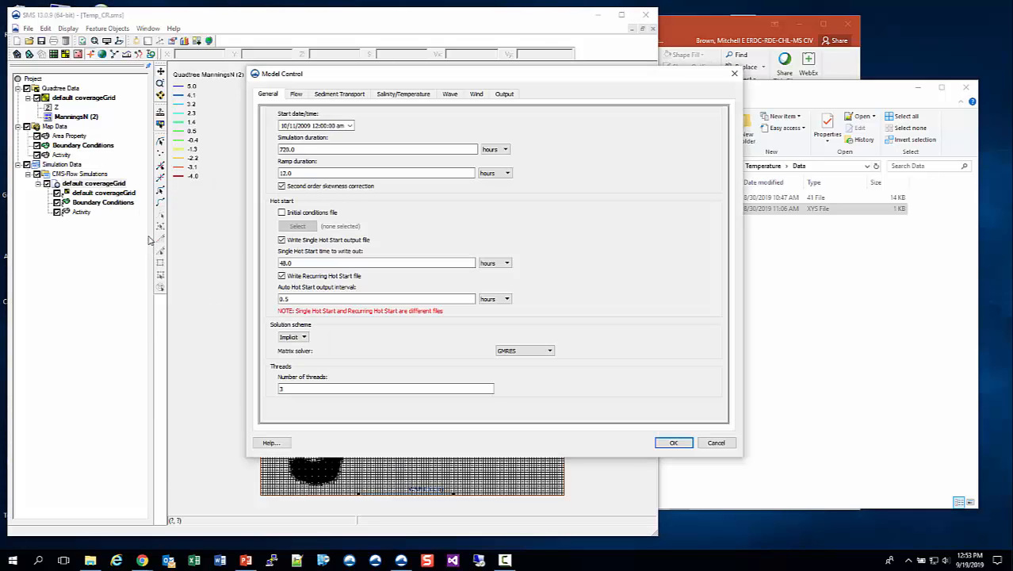
pyautogui.click(394, 96)
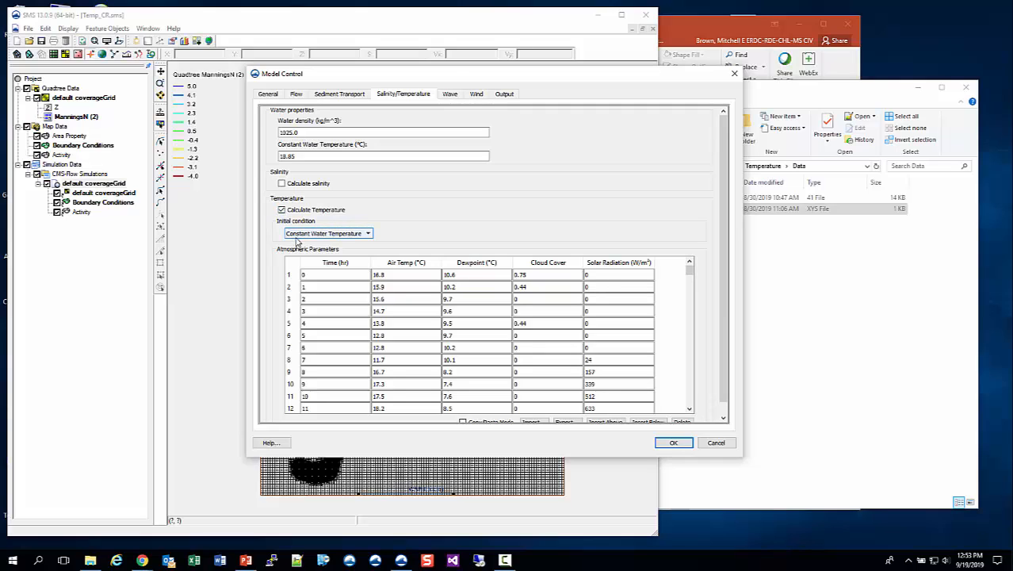
pyautogui.click(368, 234)
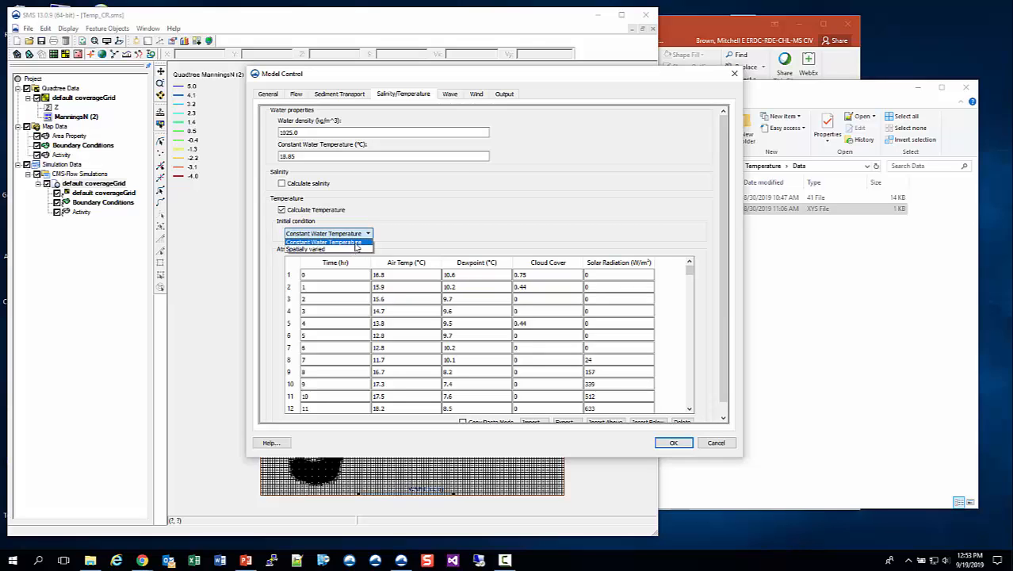
pyautogui.click(356, 243)
pyautogui.scroll(-1, 442, 238)
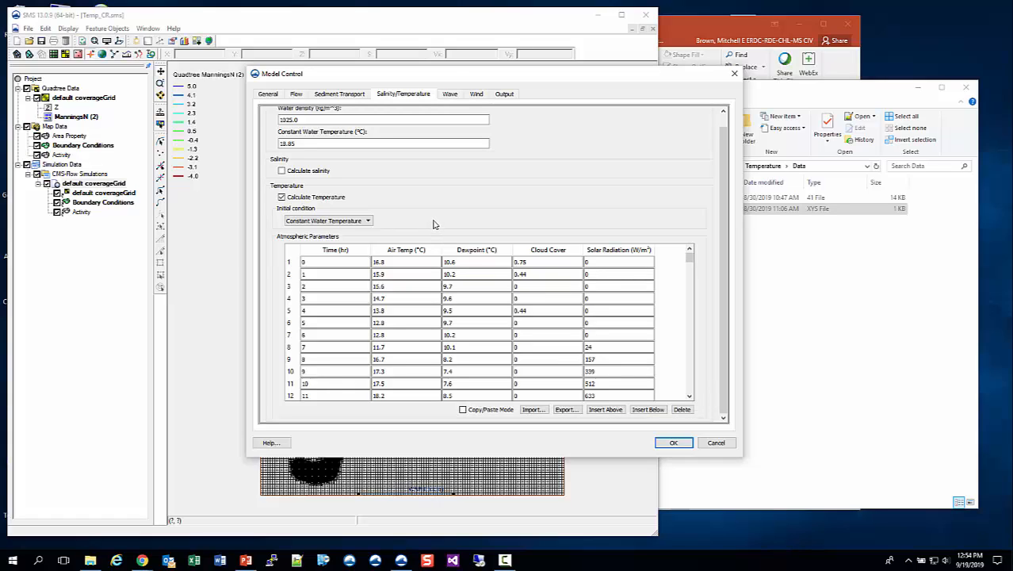
pyautogui.scroll(1, 410, 206)
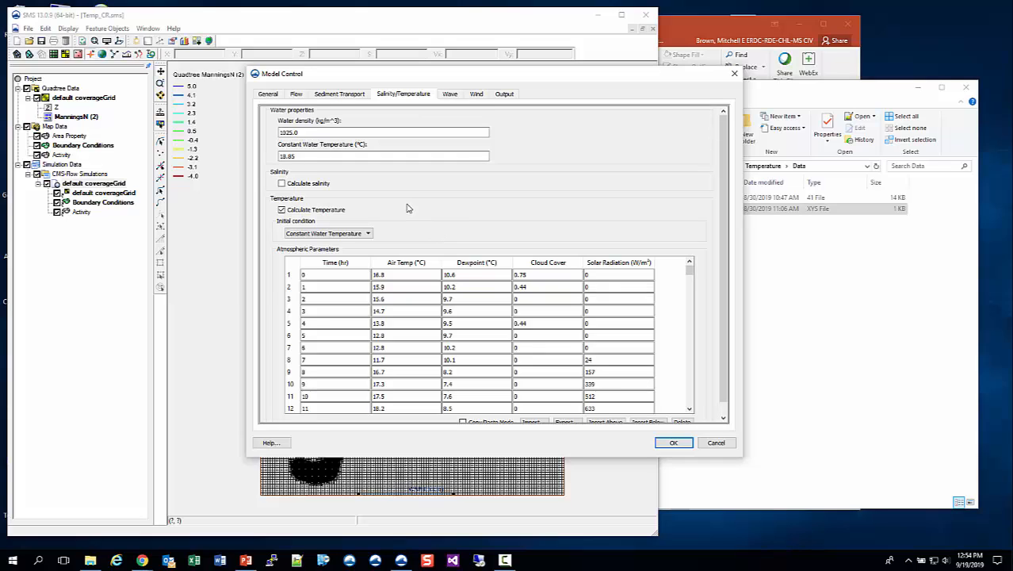
pyautogui.scroll(-1, 408, 208)
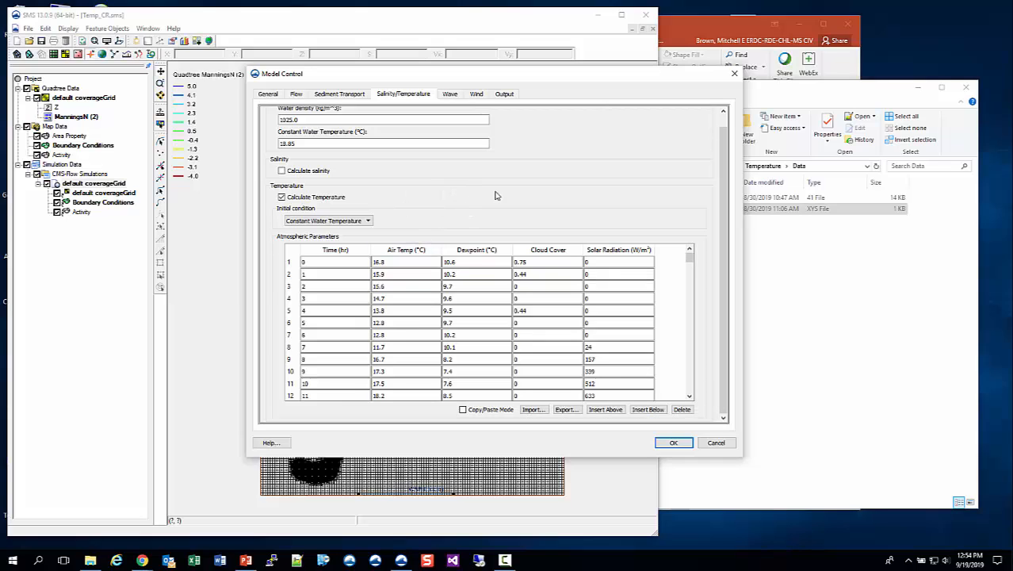
pyautogui.scroll(1, 529, 194)
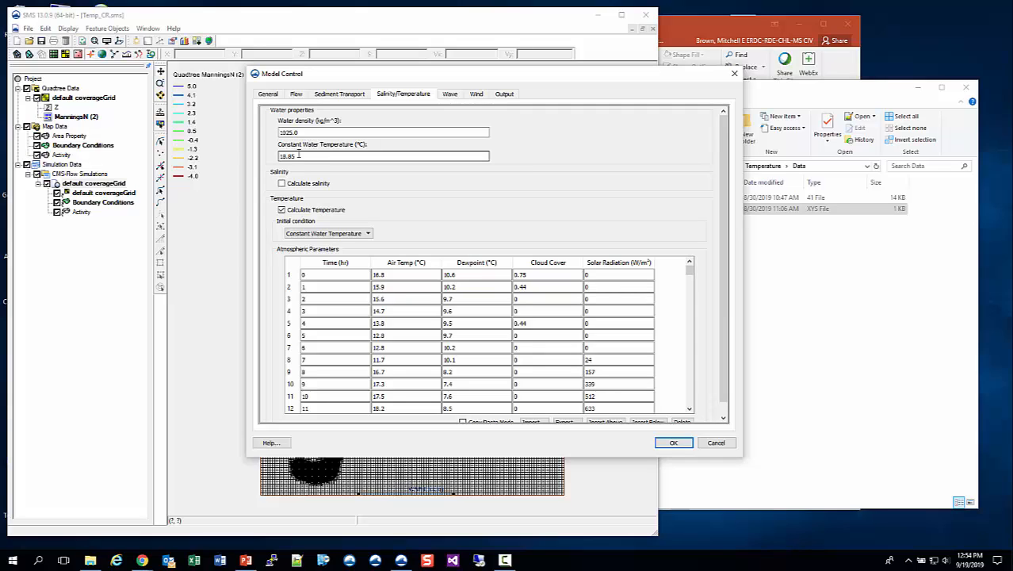
pyautogui.scroll(-1, 490, 236)
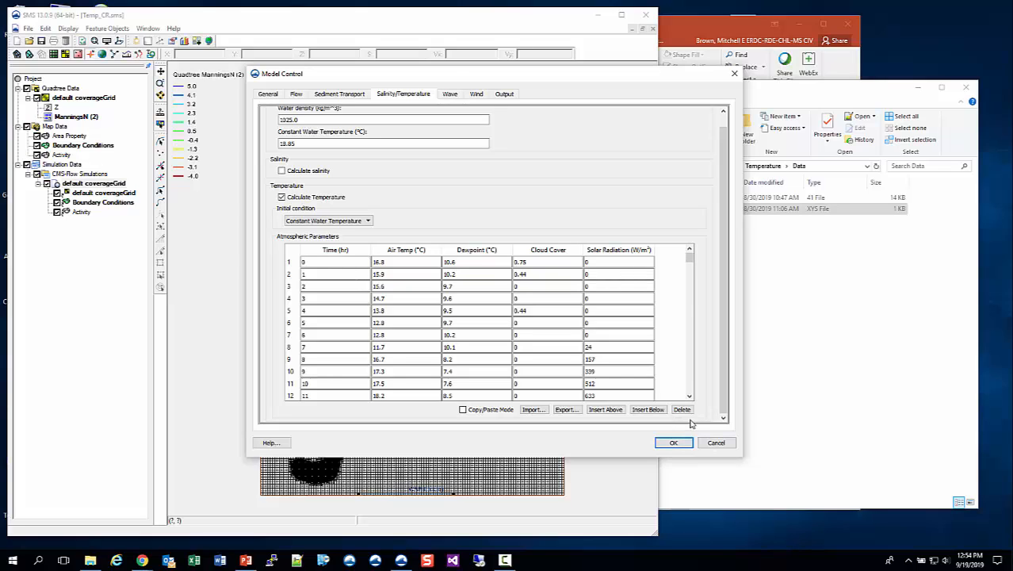
# - Delete all rows of the atmospheric parameters table and insert one blank row
pyautogui.click(333, 251)
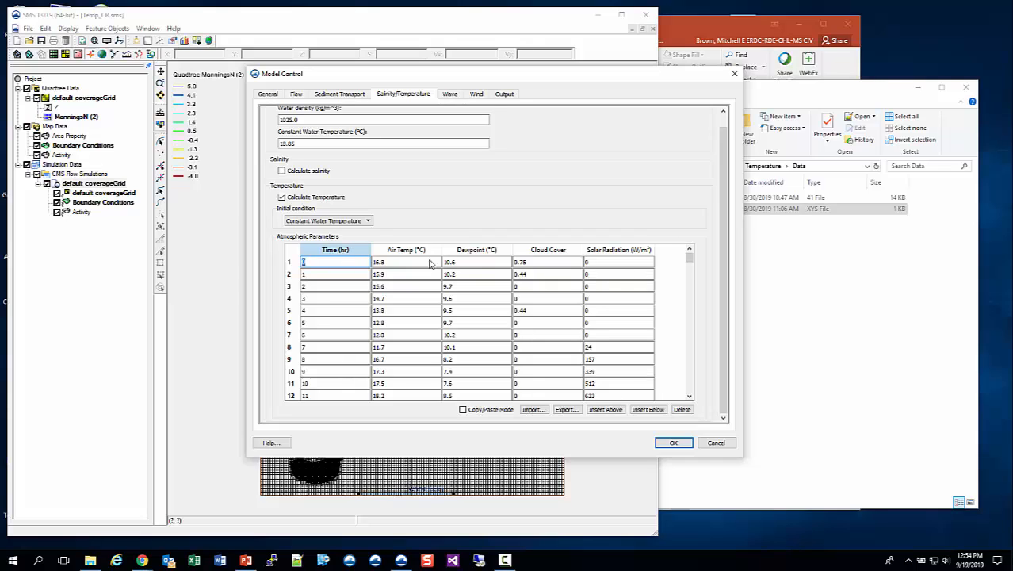
pyautogui.moveTo(430, 264); pyautogui.dragTo(621, 263)
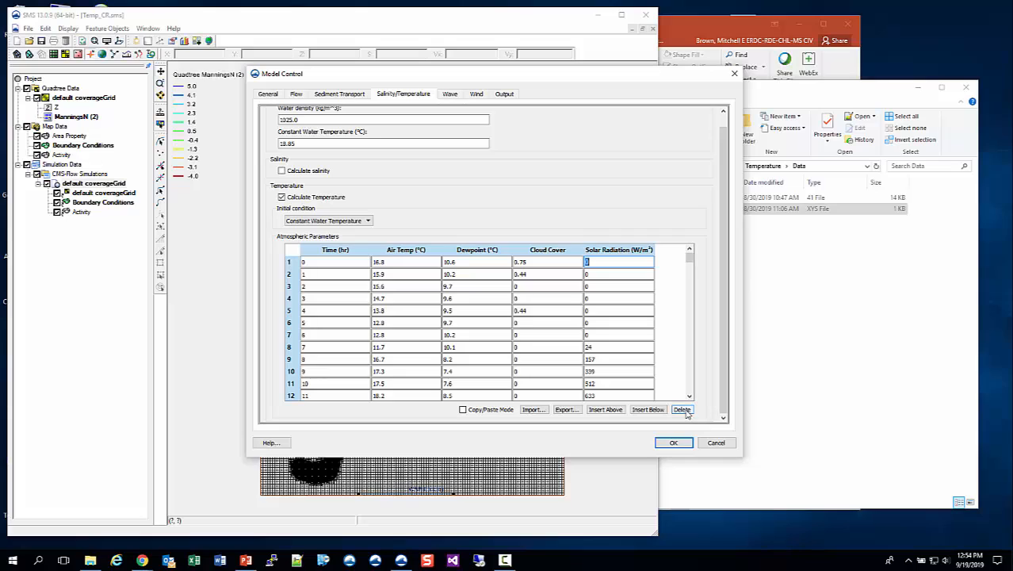
pyautogui.click(681, 410)
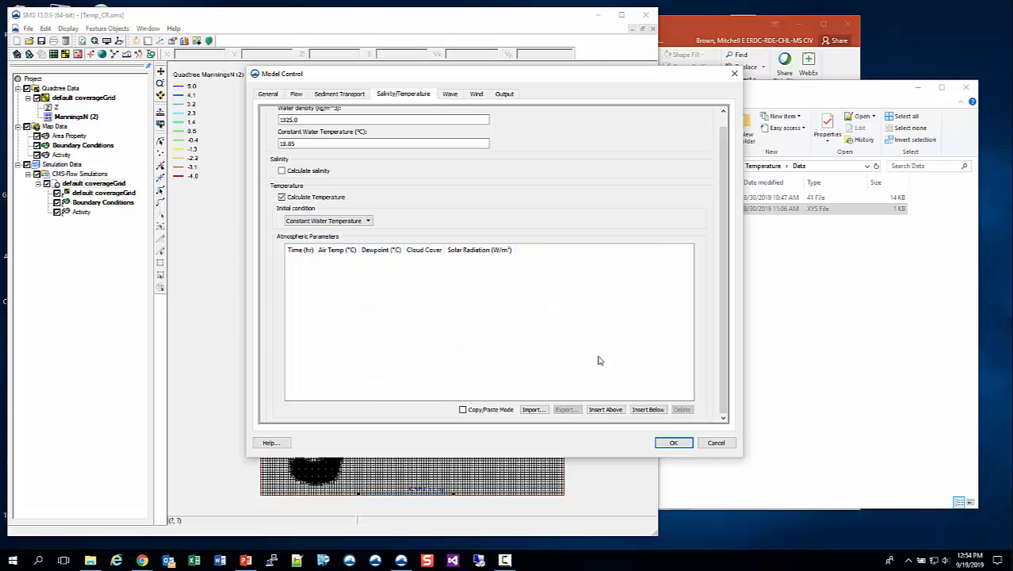
pyautogui.click(647, 409)
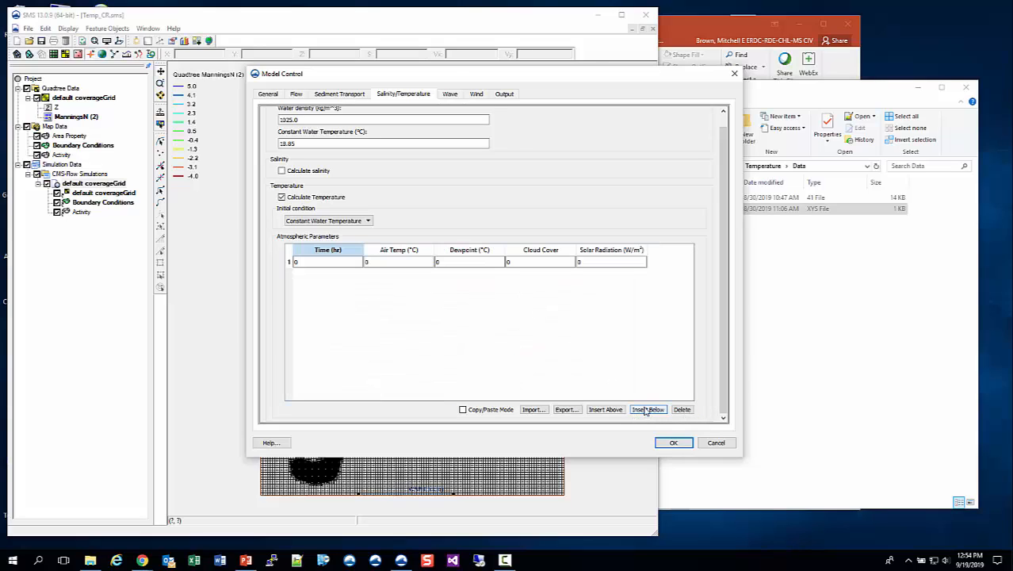
# - Import fort.41 from the Temperature Data folder into the atmospheric parameters table, and close the model control without saving
pyautogui.click(532, 410)
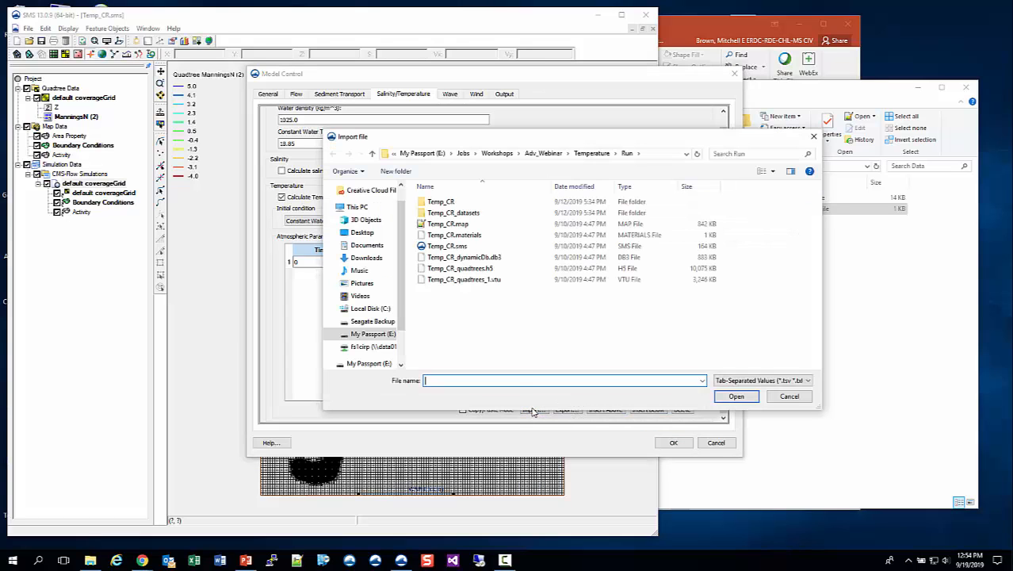
pyautogui.doubleClick(592, 155)
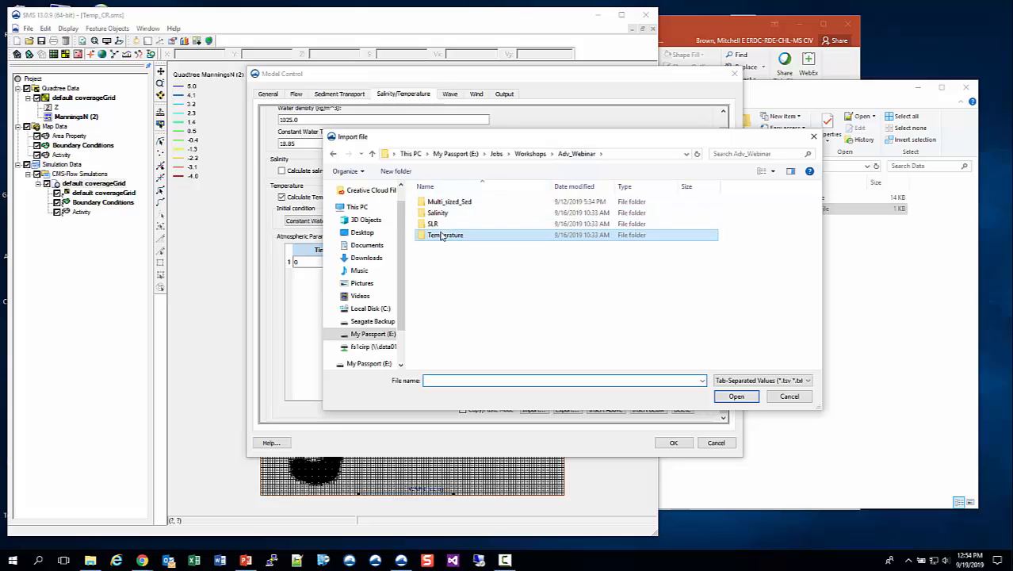
pyautogui.doubleClick(442, 236)
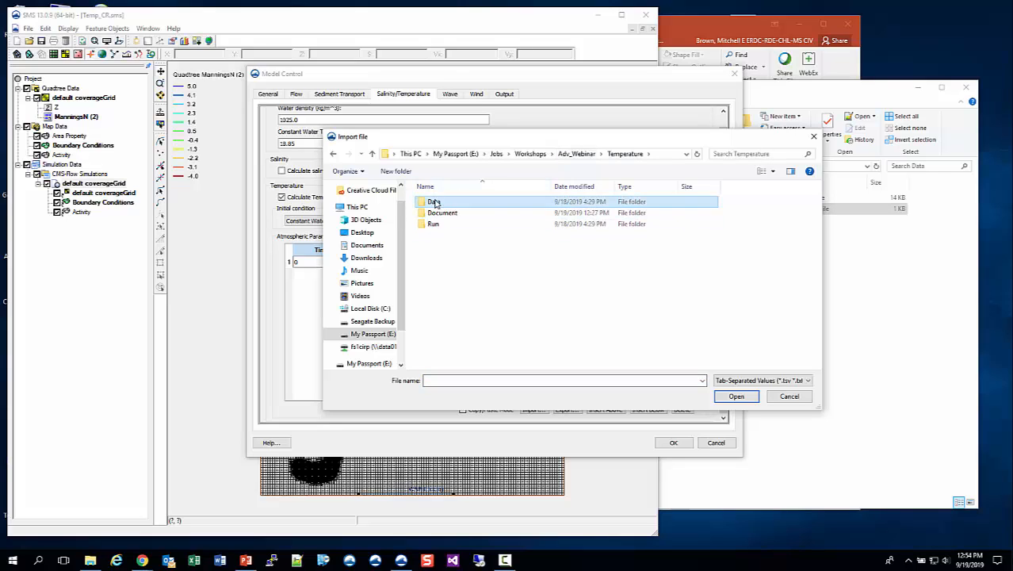
pyautogui.doubleClick(438, 203)
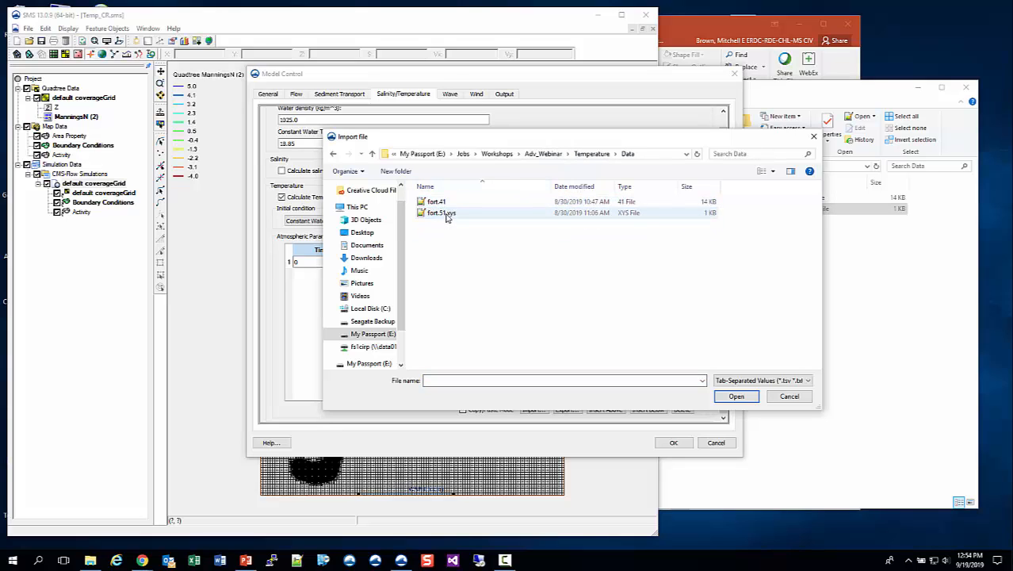
pyautogui.doubleClick(443, 205)
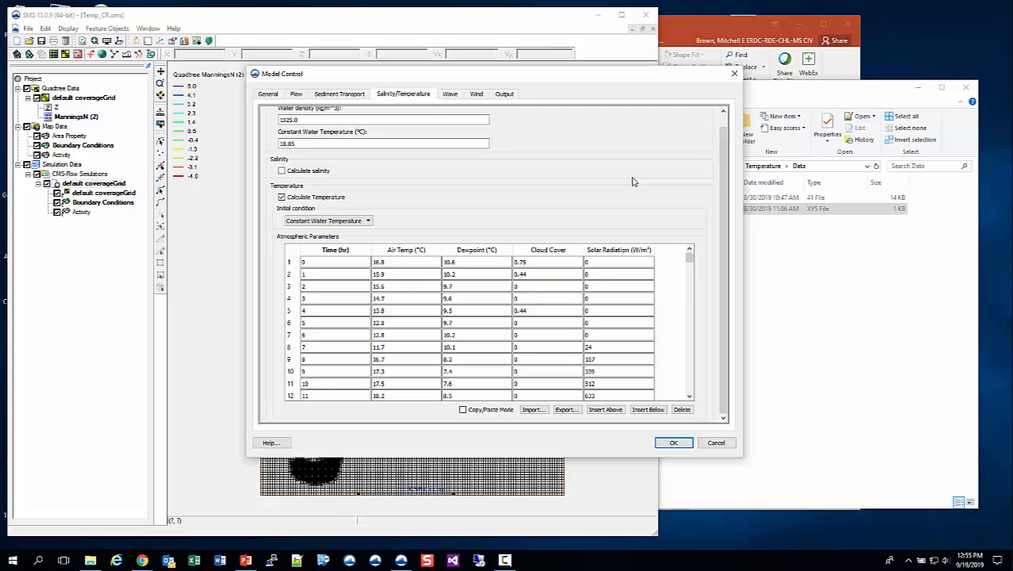
pyautogui.click(716, 443)
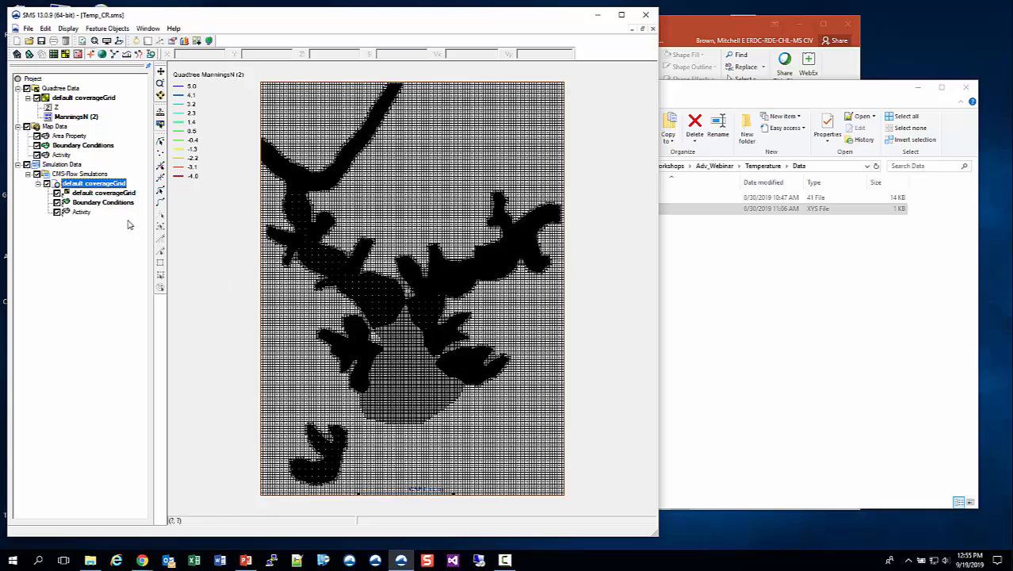
# - Select the boundary arc along the grid's lower edge and view the temperature curve in its boundary conditions
pyautogui.click(160, 191)
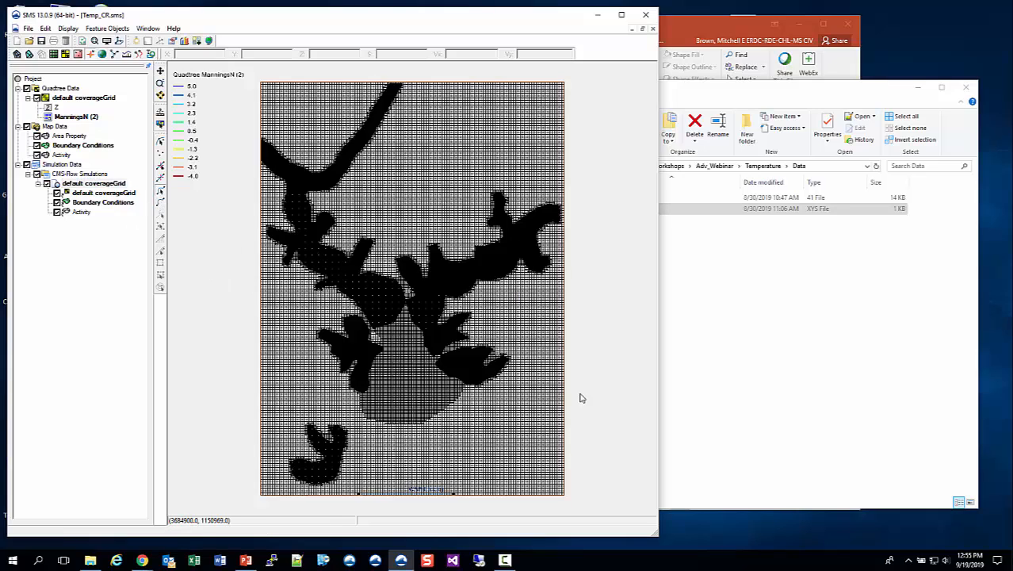
pyautogui.click(432, 495)
pyautogui.rightClick(430, 495)
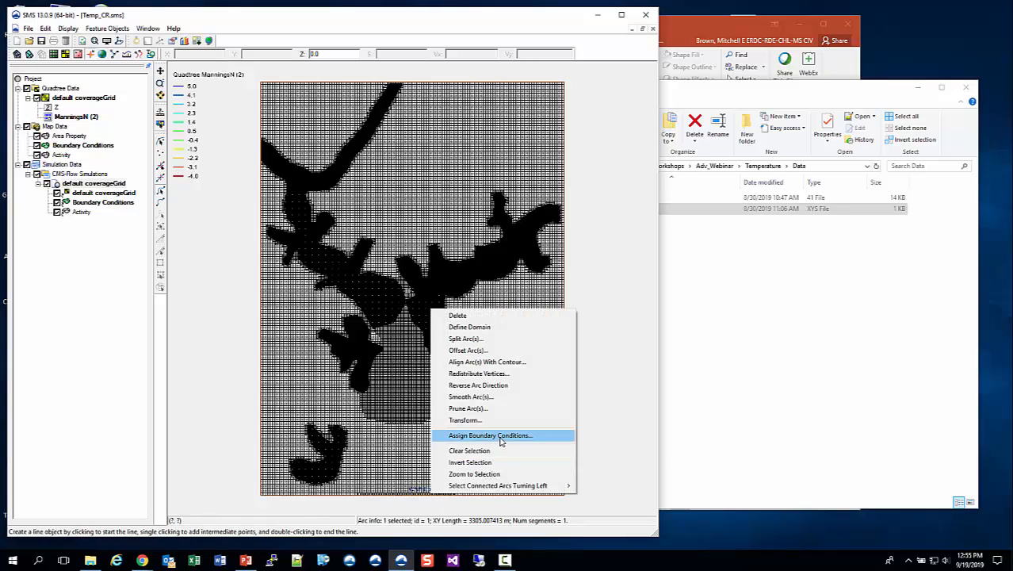
pyautogui.click(501, 436)
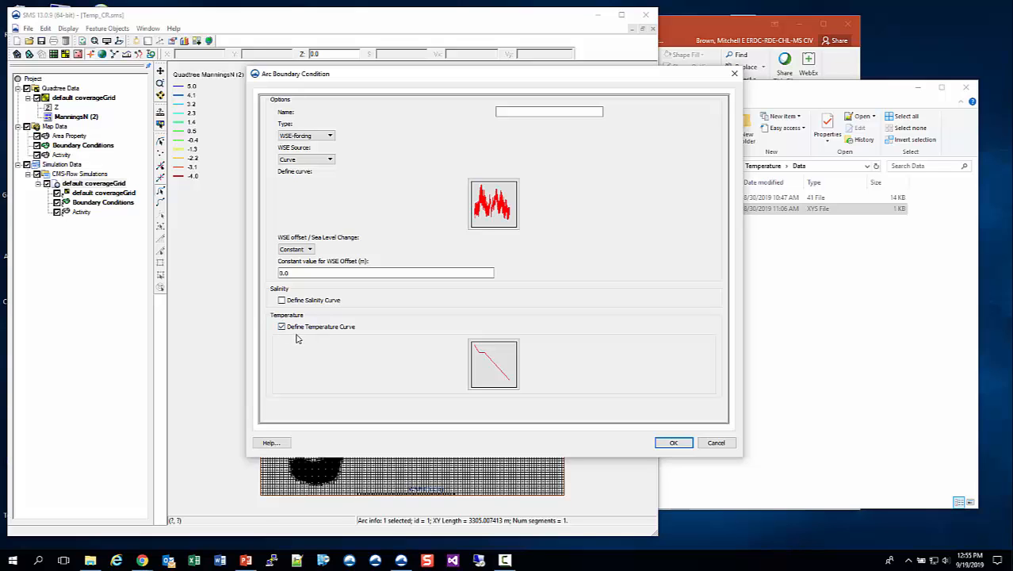
pyautogui.click(488, 364)
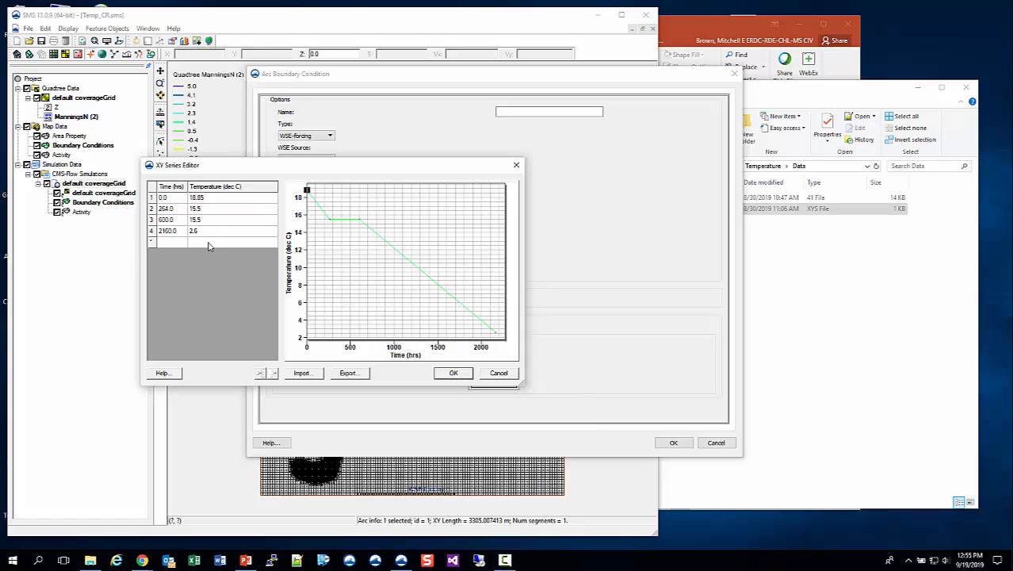
# - Locate fort.51.xys in the Temperature Data folder as the import file for the temperature curve, and cancel the import
pyautogui.click(302, 373)
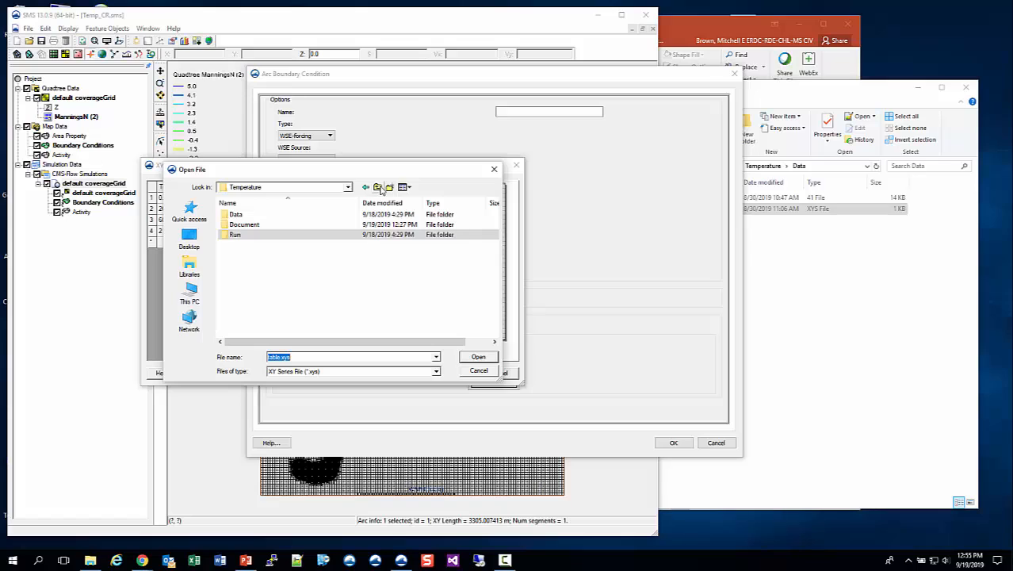
pyautogui.doubleClick(252, 215)
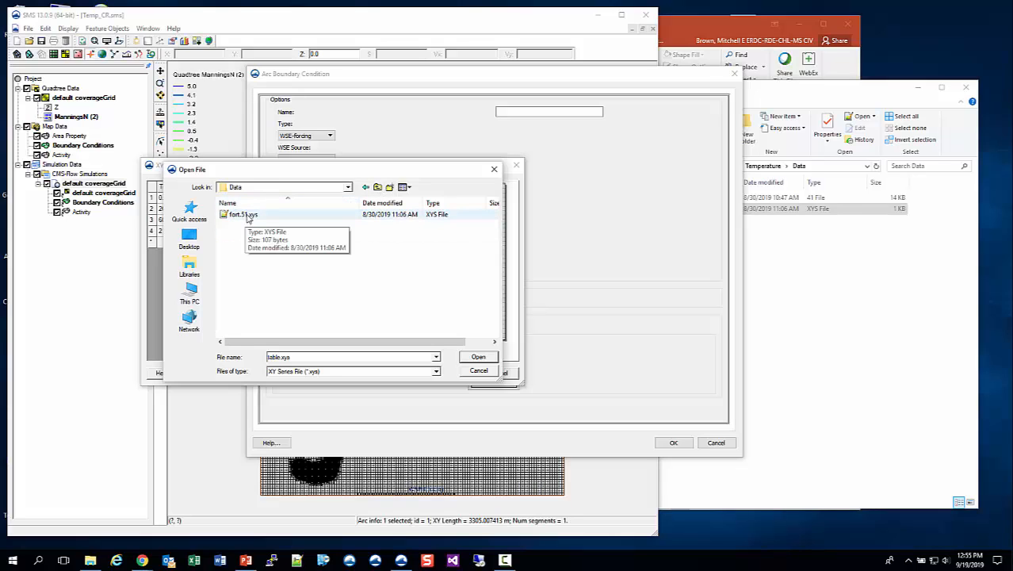
pyautogui.click(476, 370)
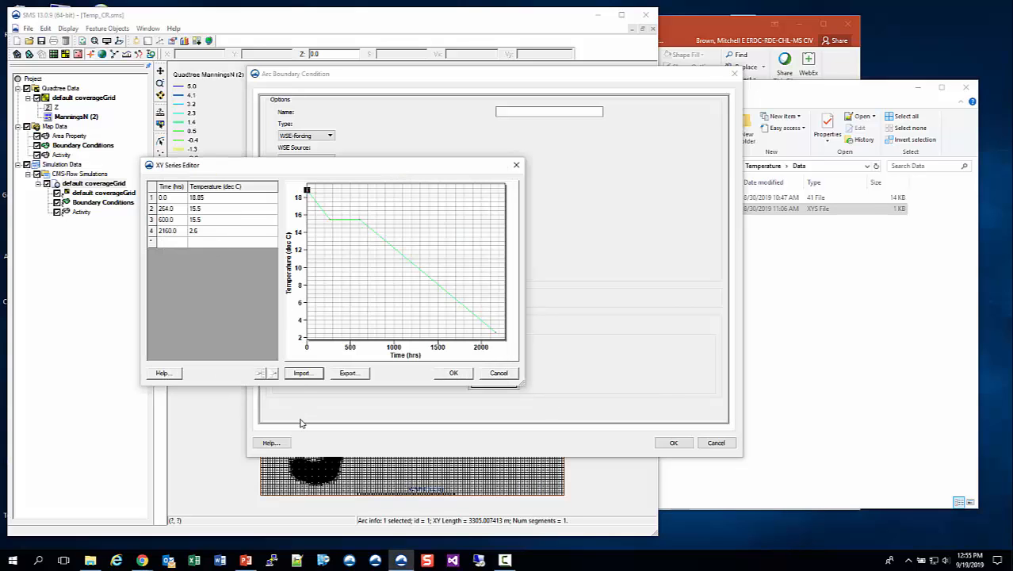
# - Close the temperature curve editor and the arc boundary condition settings without saving changes
pyautogui.click(504, 372)
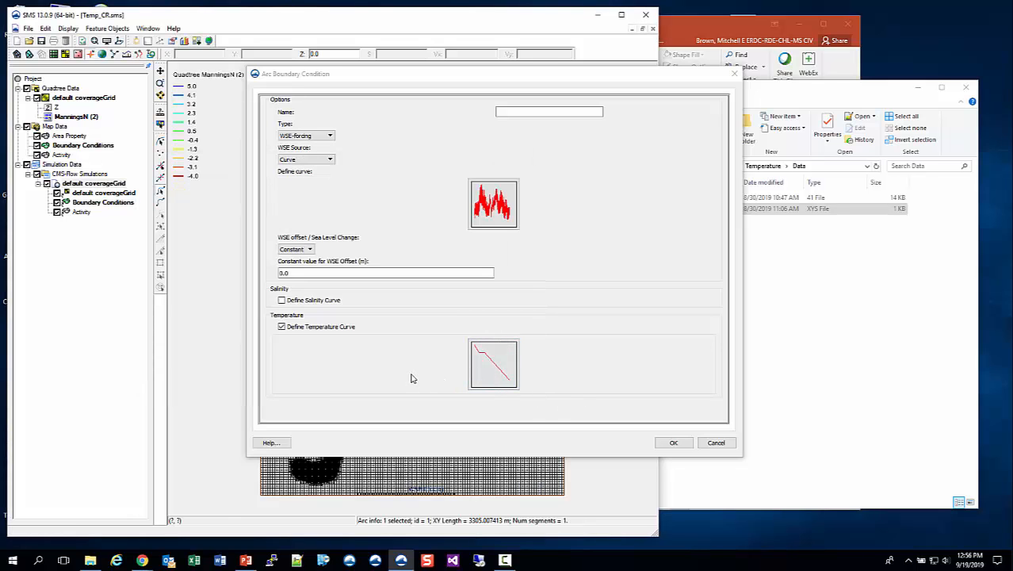
pyautogui.click(715, 443)
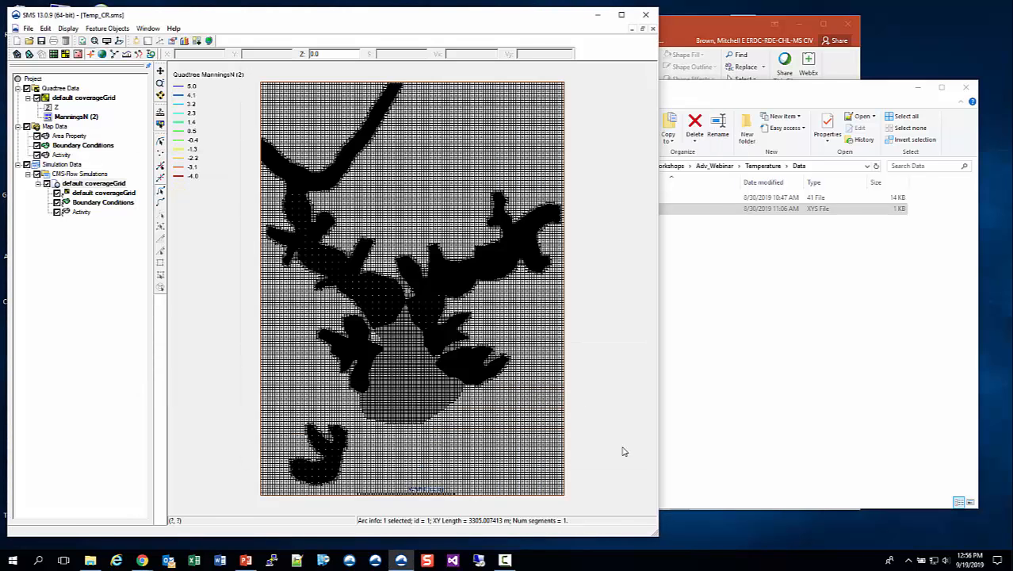
pyautogui.click(99, 184)
pyautogui.rightClick(102, 189)
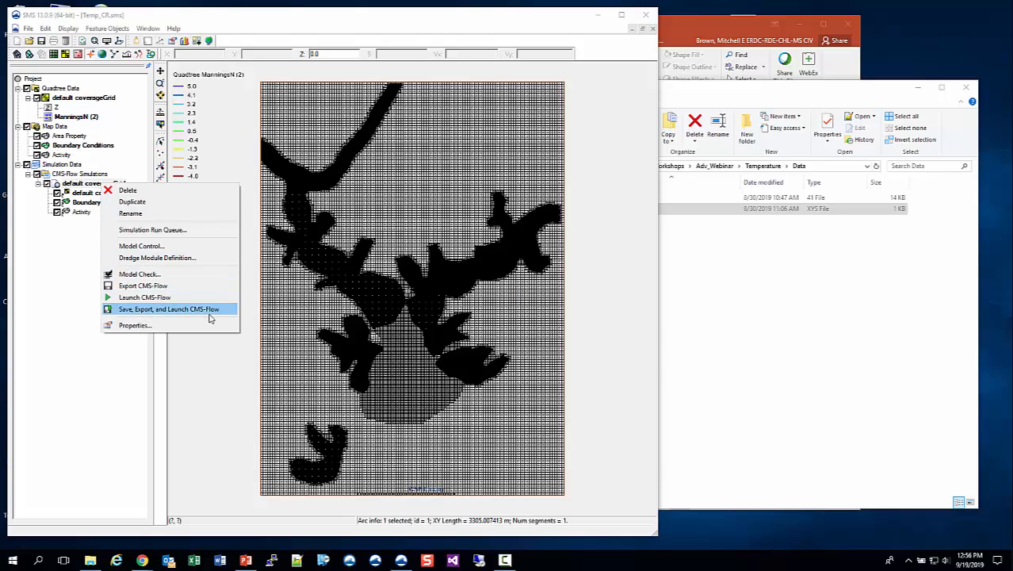
pyautogui.click(184, 310)
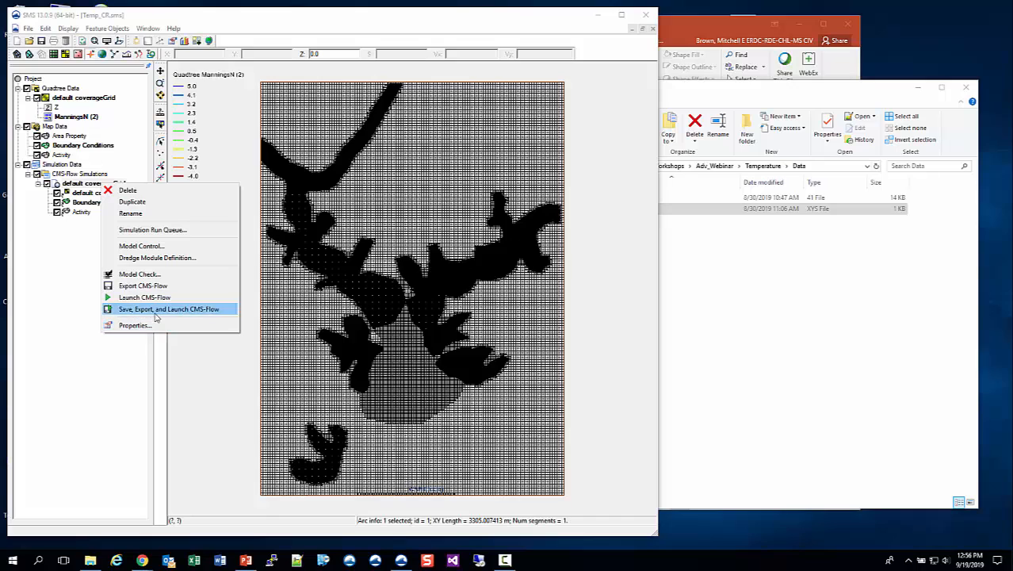
pyautogui.click(29, 29)
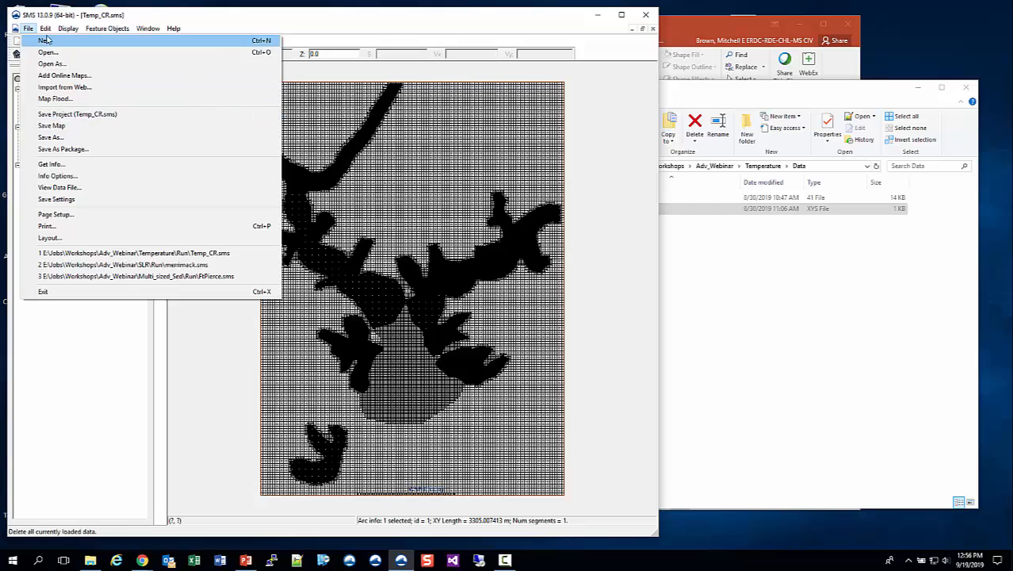
pyautogui.click(126, 352)
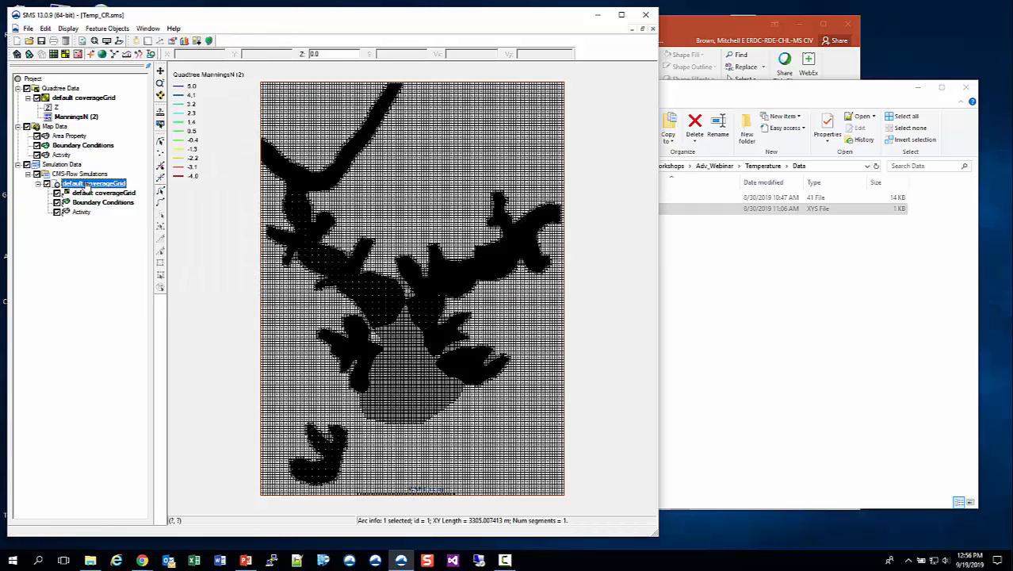
pyautogui.rightClick(85, 186)
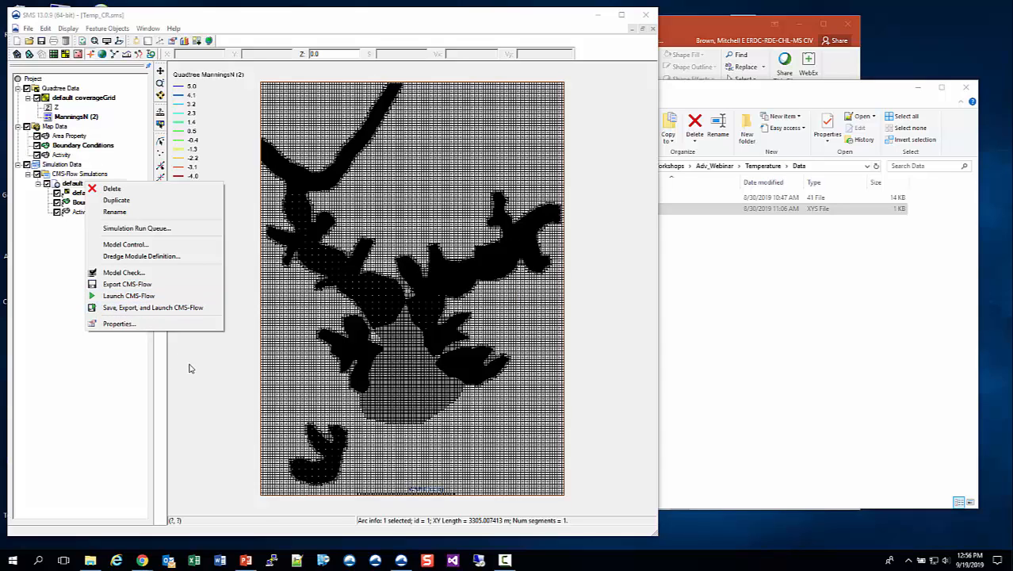
pyautogui.click(211, 380)
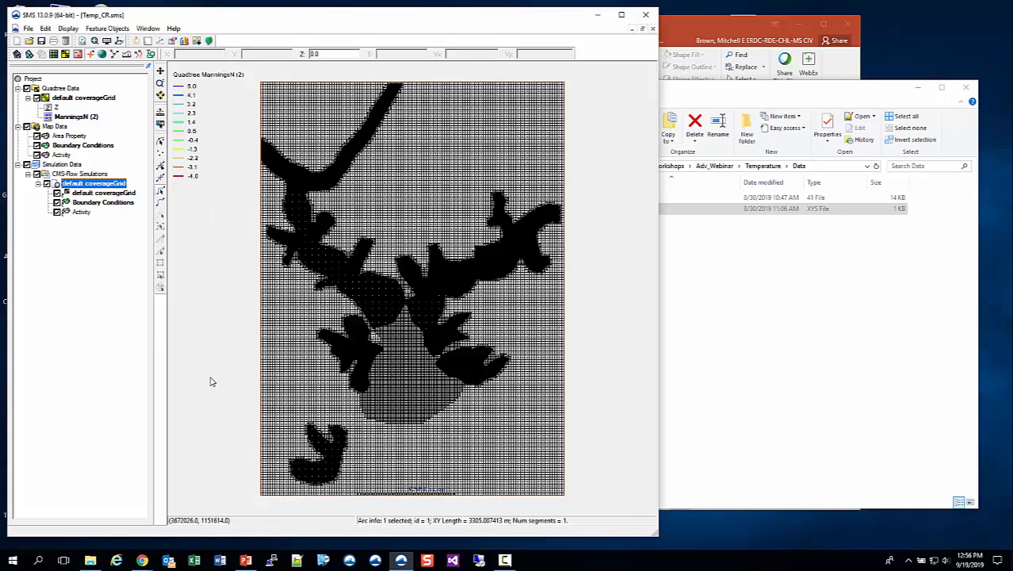
# - Switch to File Explorer and browse to the default coverageGrid folder under Temperature, Run, Temp_CR, CMS-Flow
pyautogui.click(851, 402)
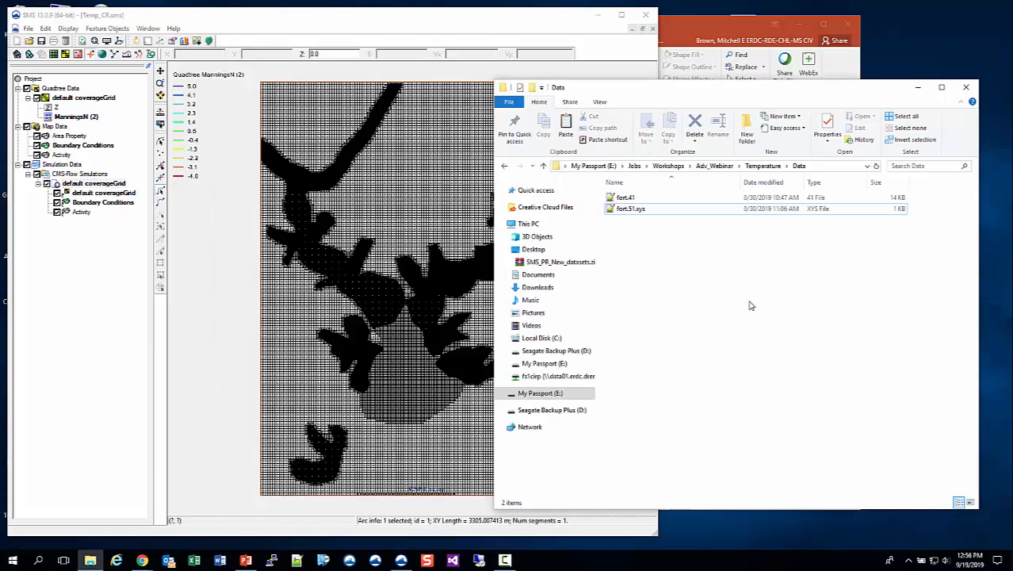
pyautogui.click(764, 166)
pyautogui.doubleClick(630, 221)
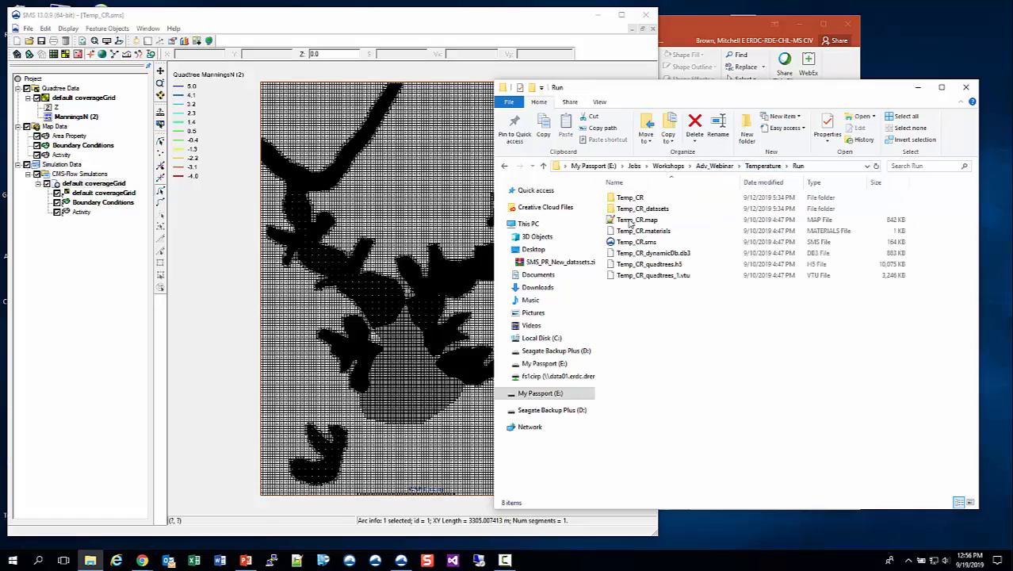
pyautogui.doubleClick(632, 198)
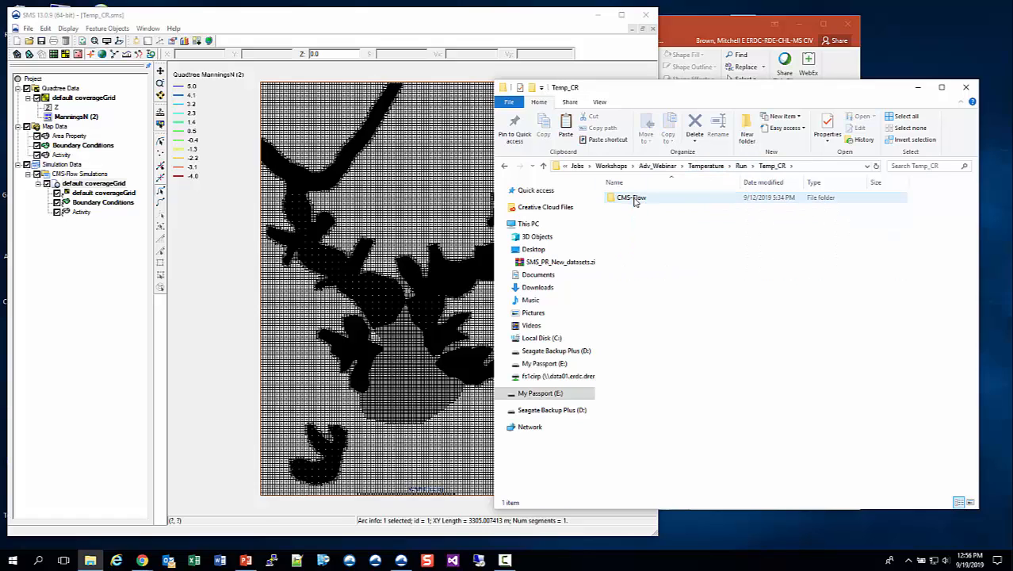
pyautogui.doubleClick(634, 199)
pyautogui.doubleClick(638, 199)
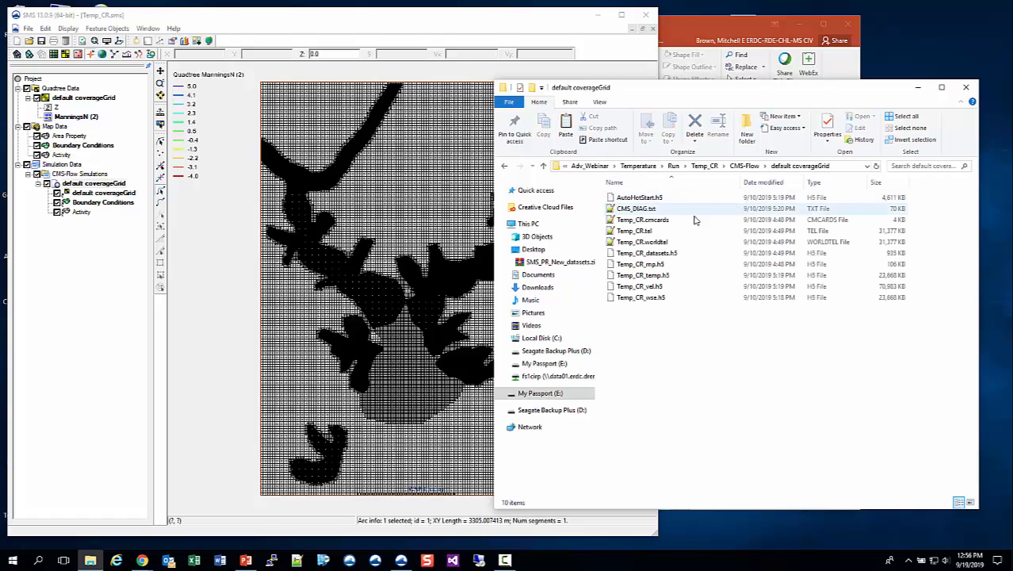
pyautogui.click(666, 298)
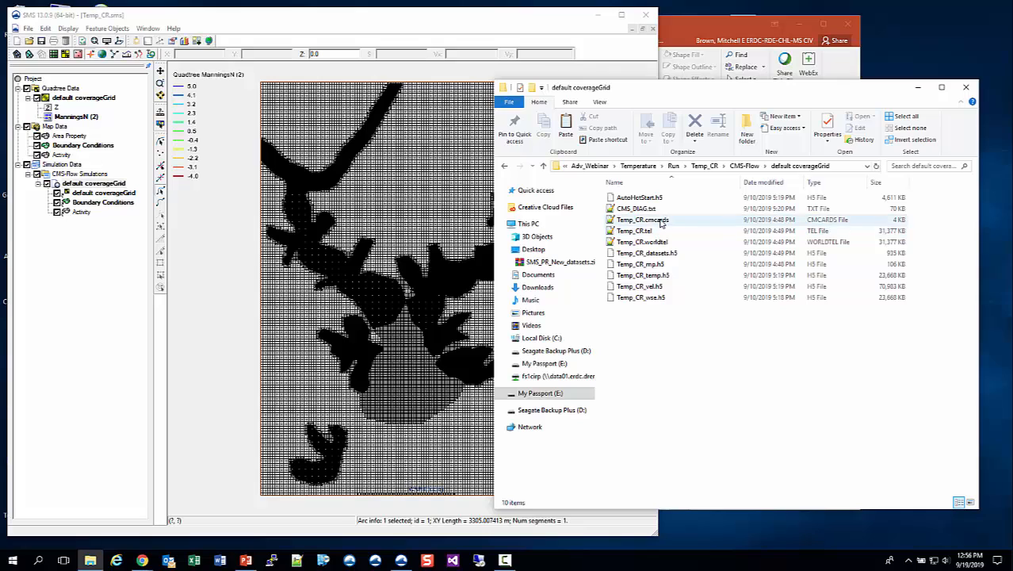
# - Open Temp_CR.cmcards in Notepad++, review its grid geometry, general and timing parameters, and close the editor
pyautogui.doubleClick(661, 222)
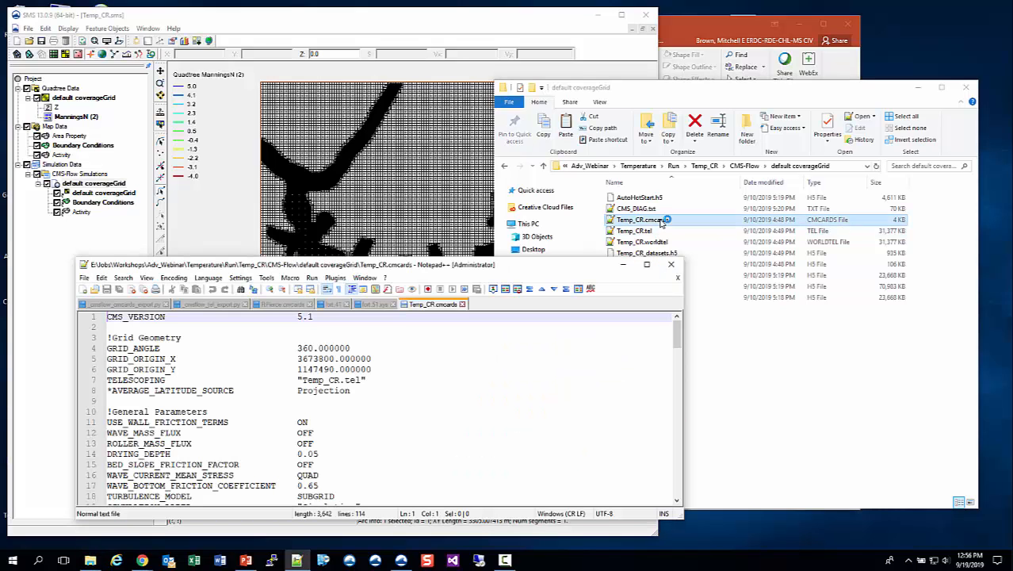
pyautogui.scroll(-2, 474, 438)
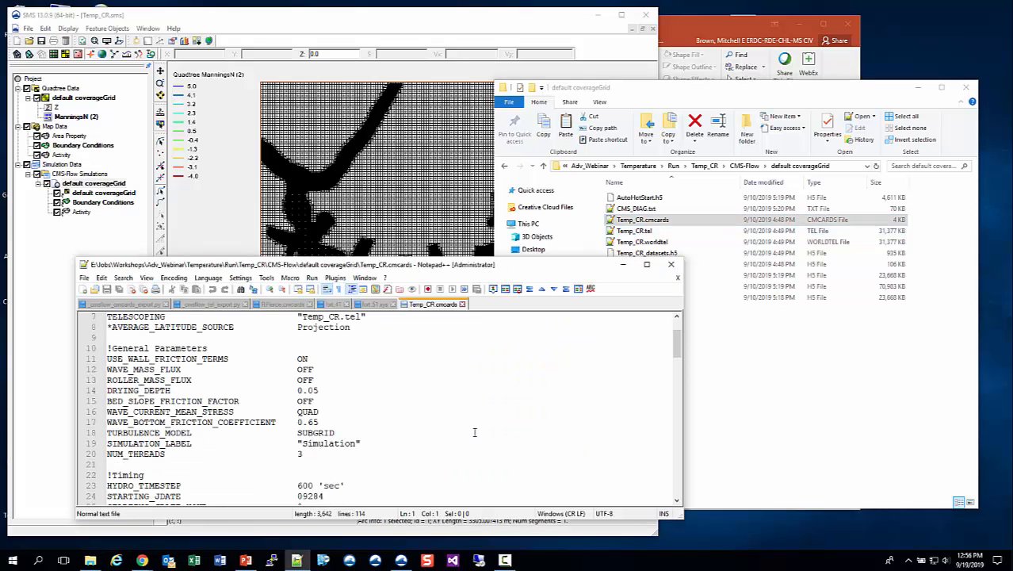
pyautogui.scroll(-1, 474, 431)
pyautogui.scroll(-2, 474, 430)
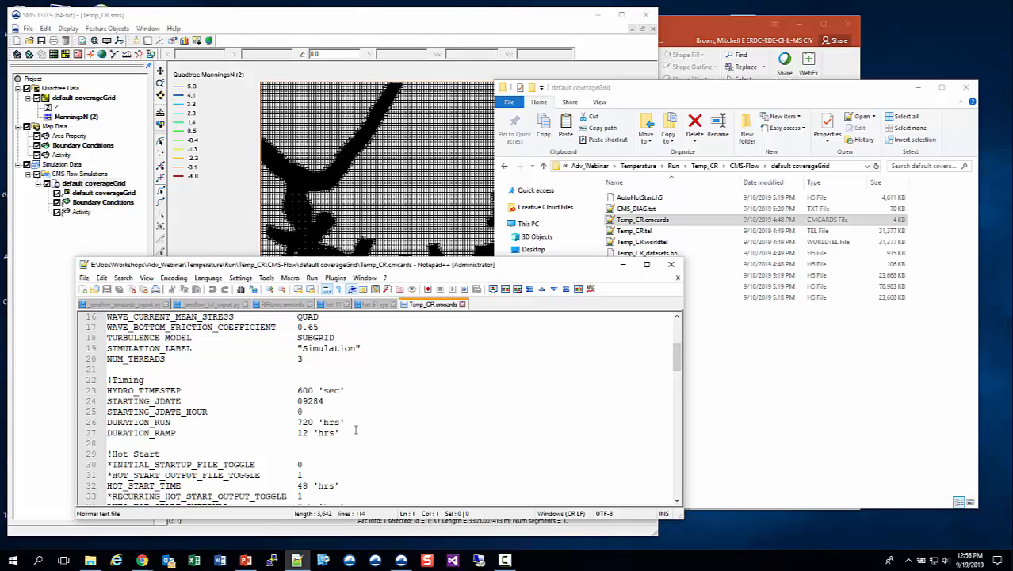
pyautogui.scroll(5, 374, 422)
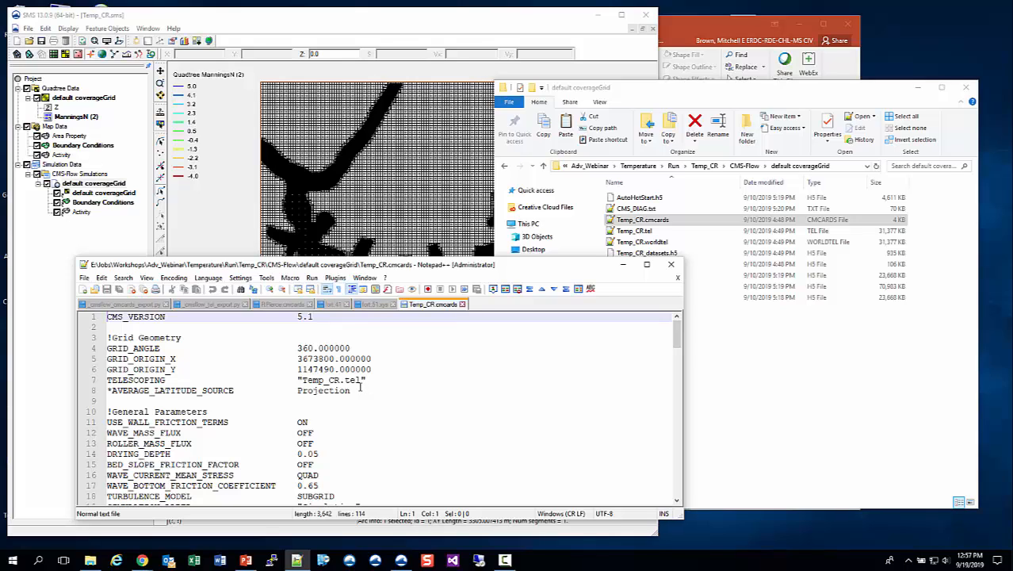
pyautogui.click(671, 264)
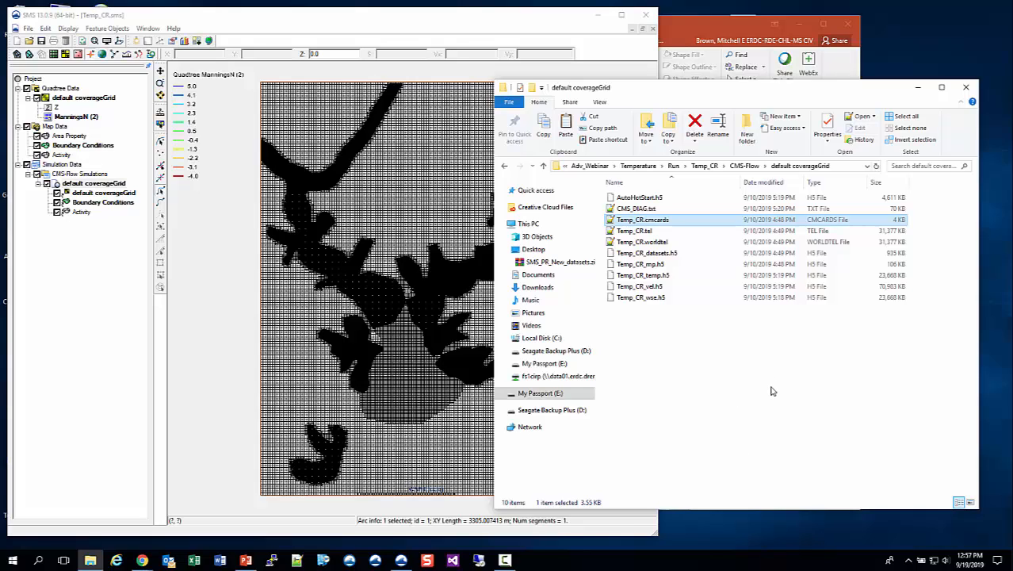
# - Return to the Temperature folder and view the contents of its Document folder
pyautogui.click(745, 167)
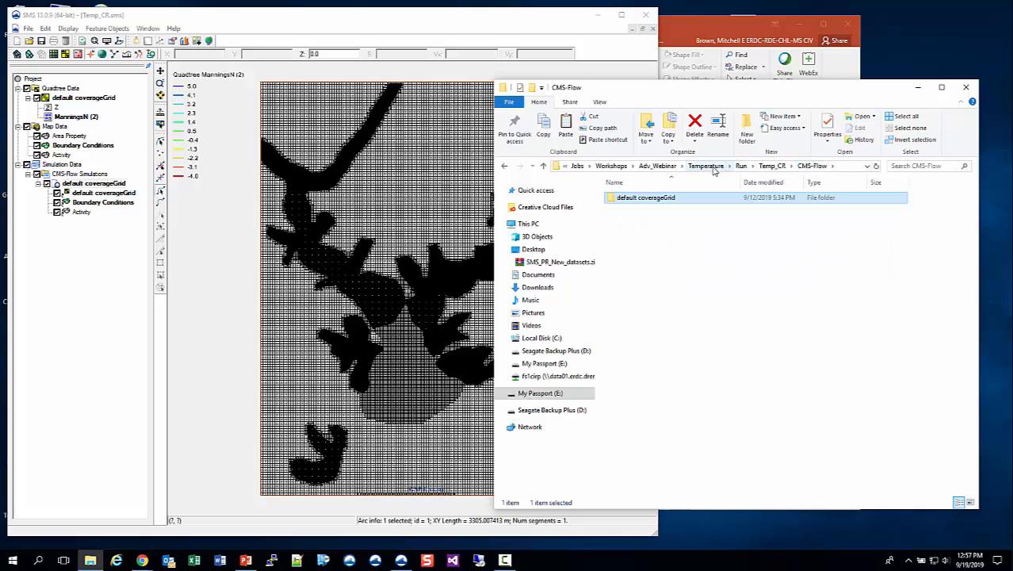
pyautogui.click(709, 166)
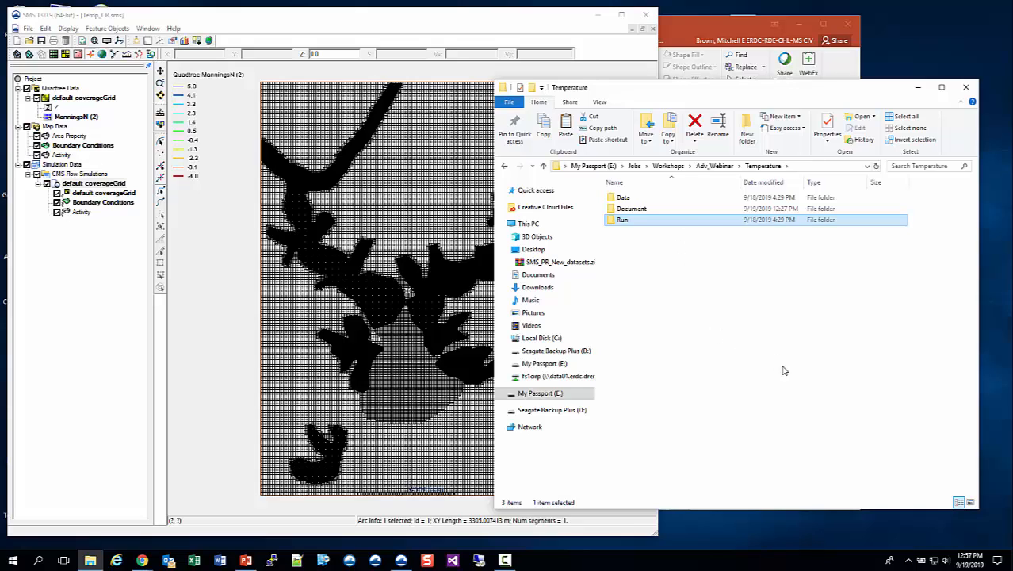
pyautogui.click(636, 211)
pyautogui.doubleClick(638, 211)
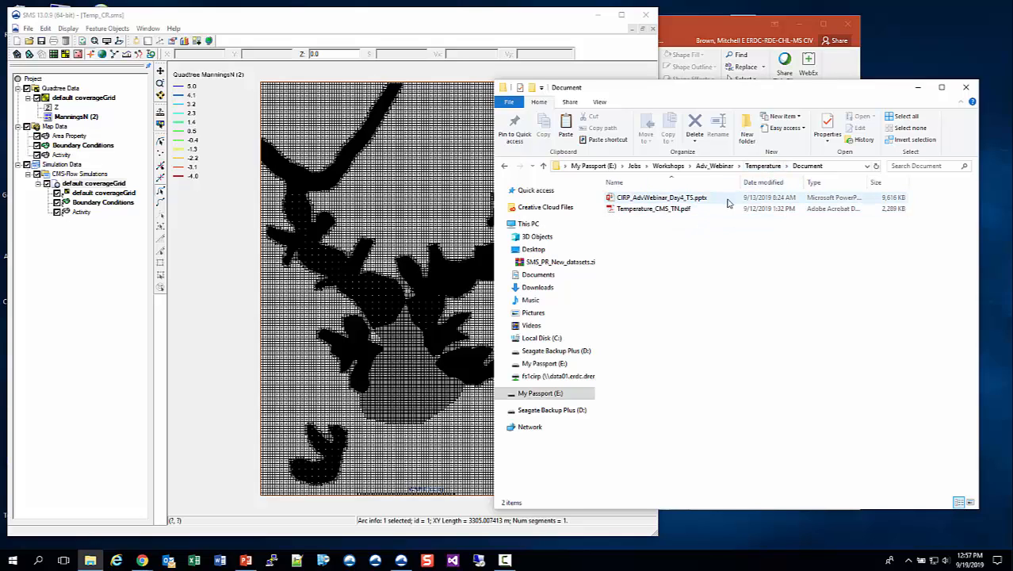
# - Browse the Document and Data folders of the Salinity example in Adv_Webinar, and go back up to the Workshops folder
pyautogui.click(713, 166)
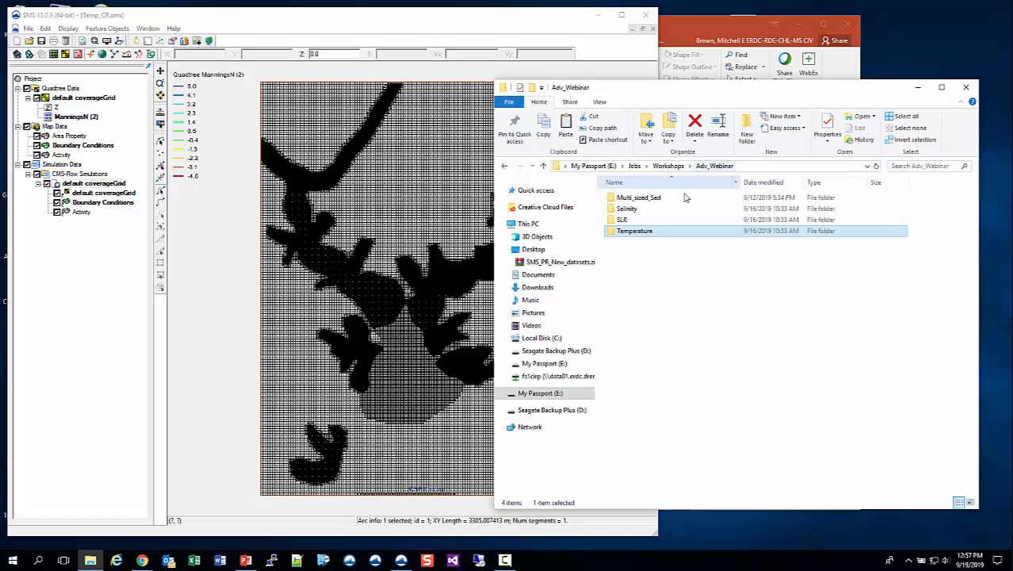
pyautogui.doubleClick(631, 209)
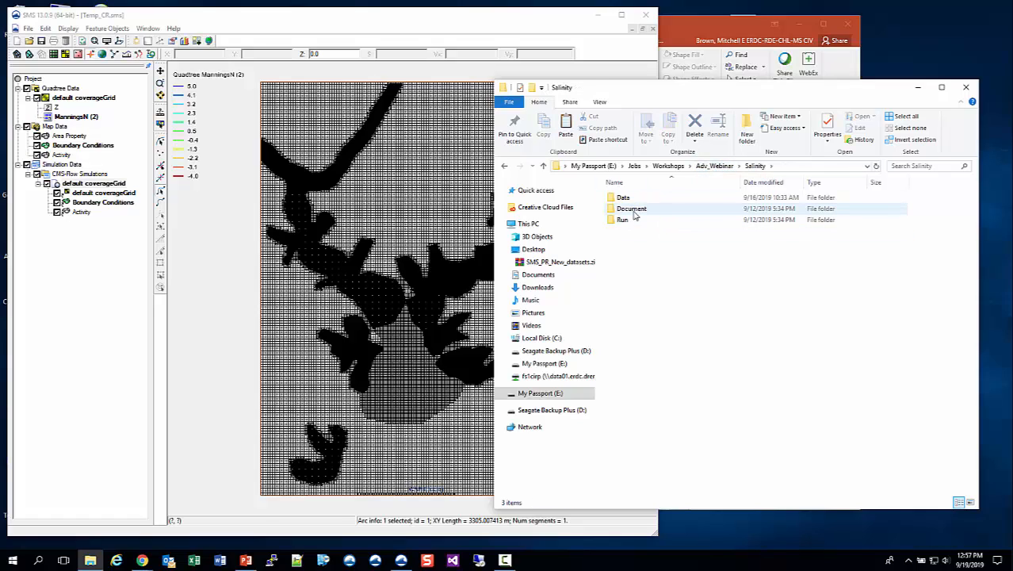
pyautogui.doubleClick(633, 210)
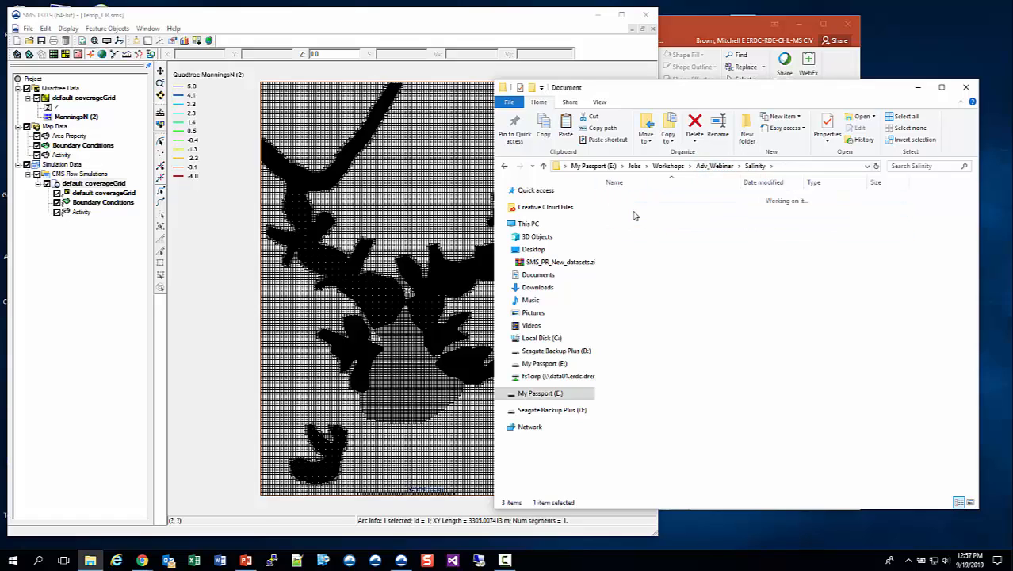
pyautogui.click(754, 165)
pyautogui.click(628, 198)
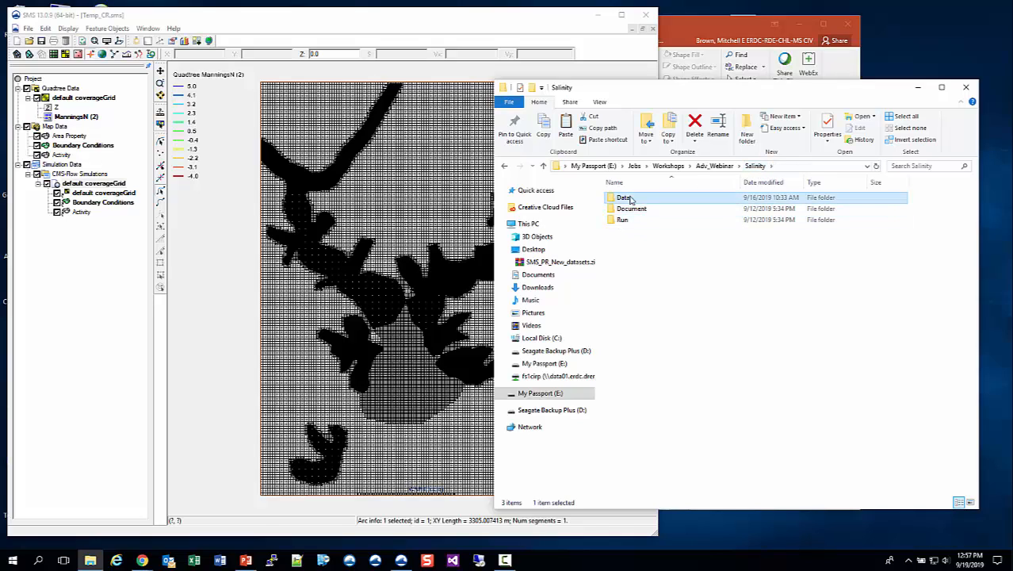
pyautogui.doubleClick(631, 199)
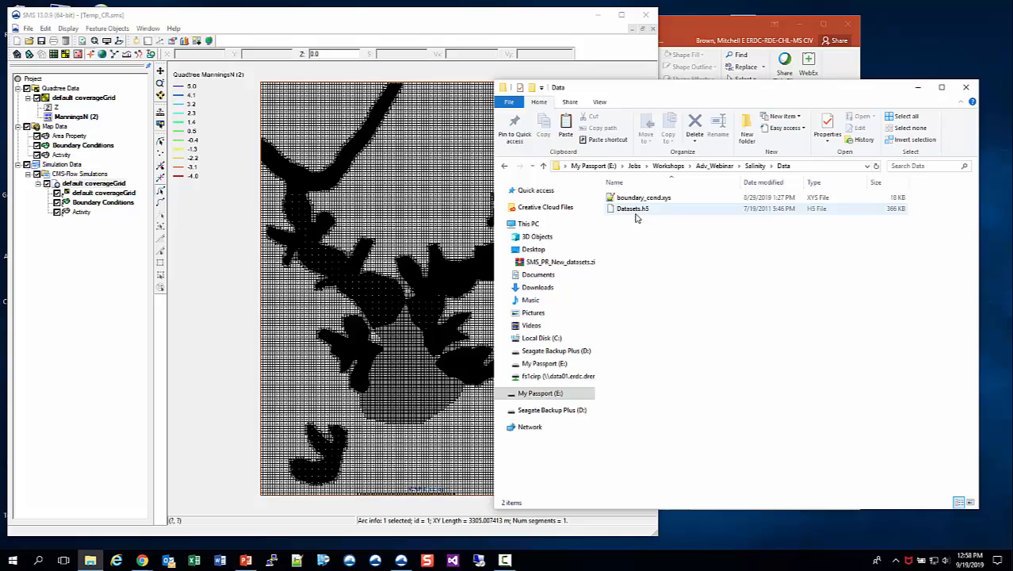
pyautogui.click(716, 166)
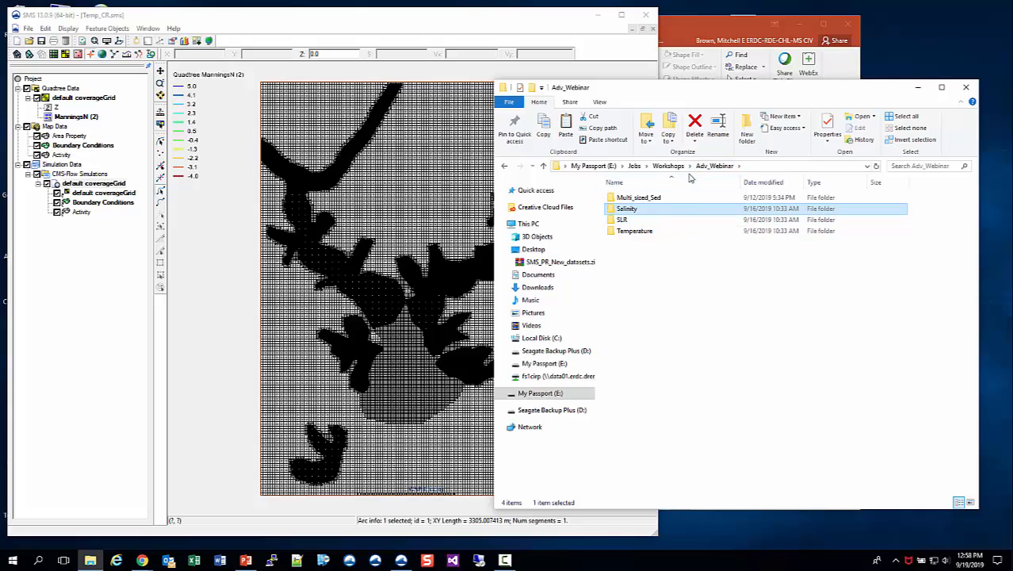
pyautogui.click(668, 166)
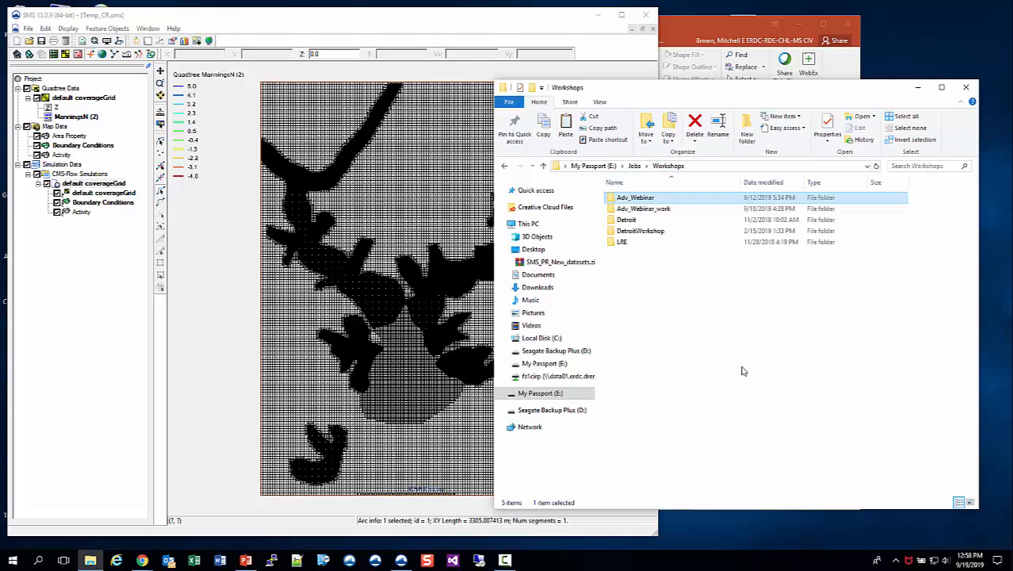